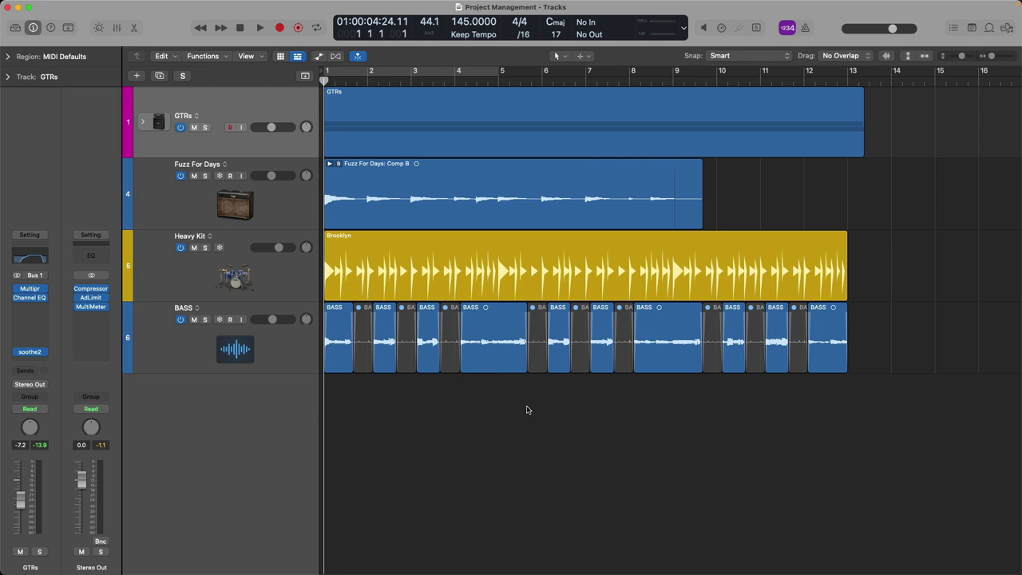
Play the arrangement through, then create a new project alternative named 'Drums & Bass'.
key("space")
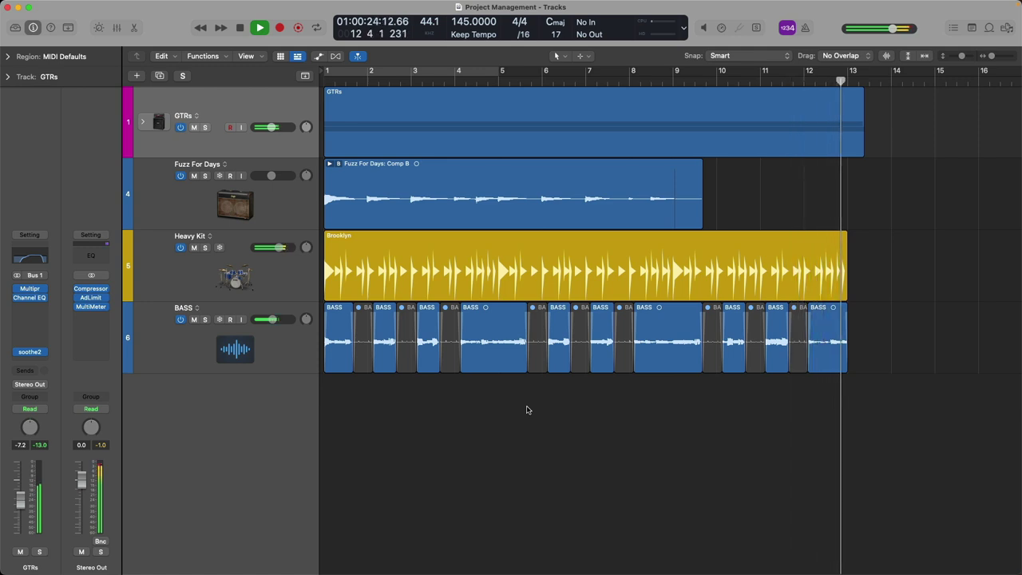
key("space")
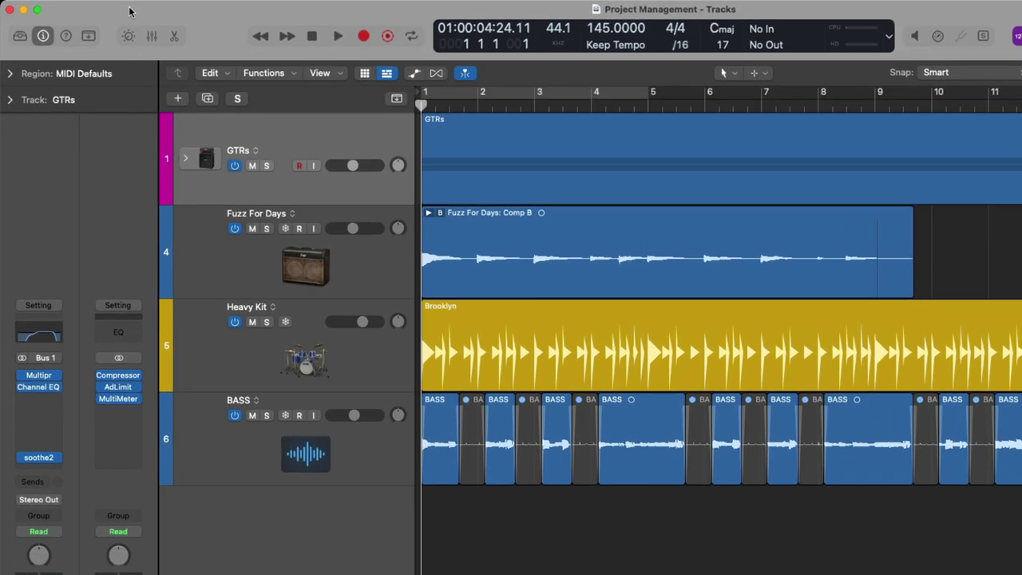
mouse_move(122, 4)
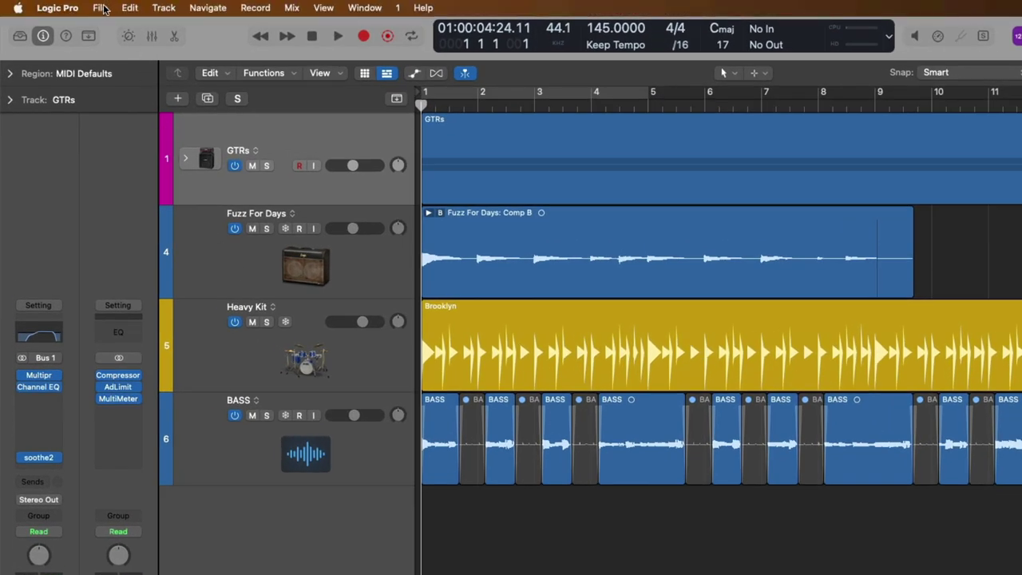
left_click(102, 8)
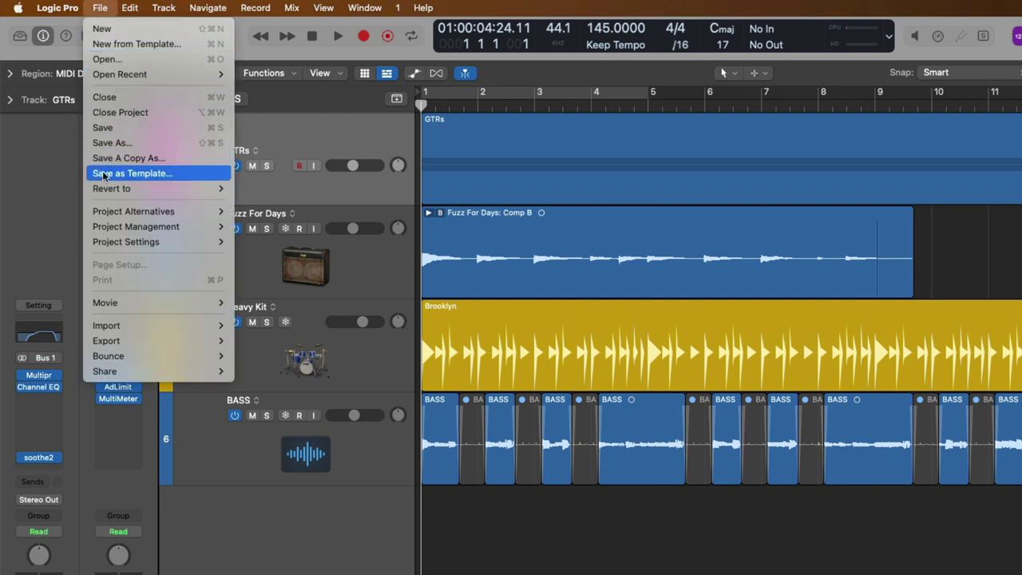
mouse_move(101, 219)
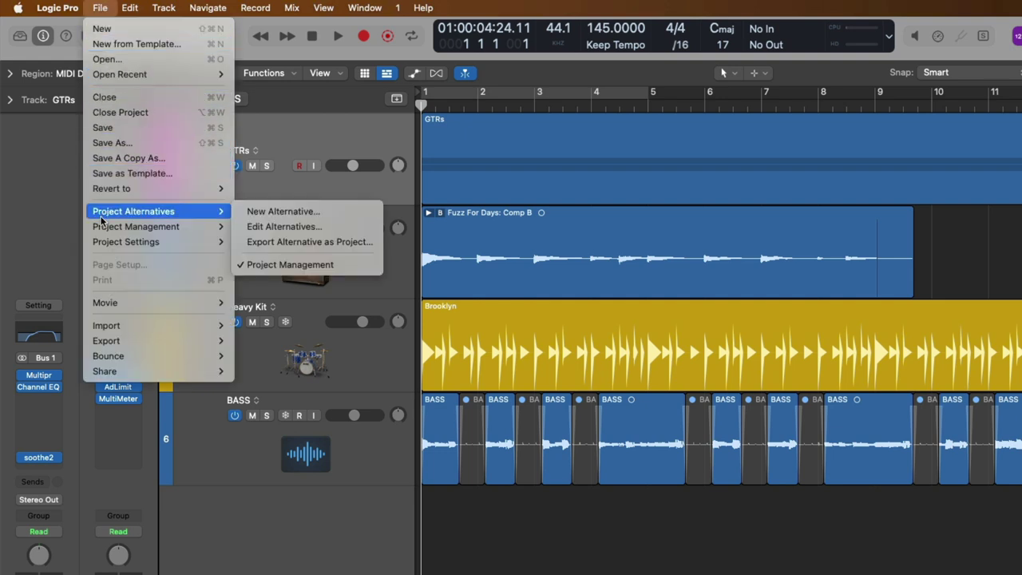
left_click(352, 210)
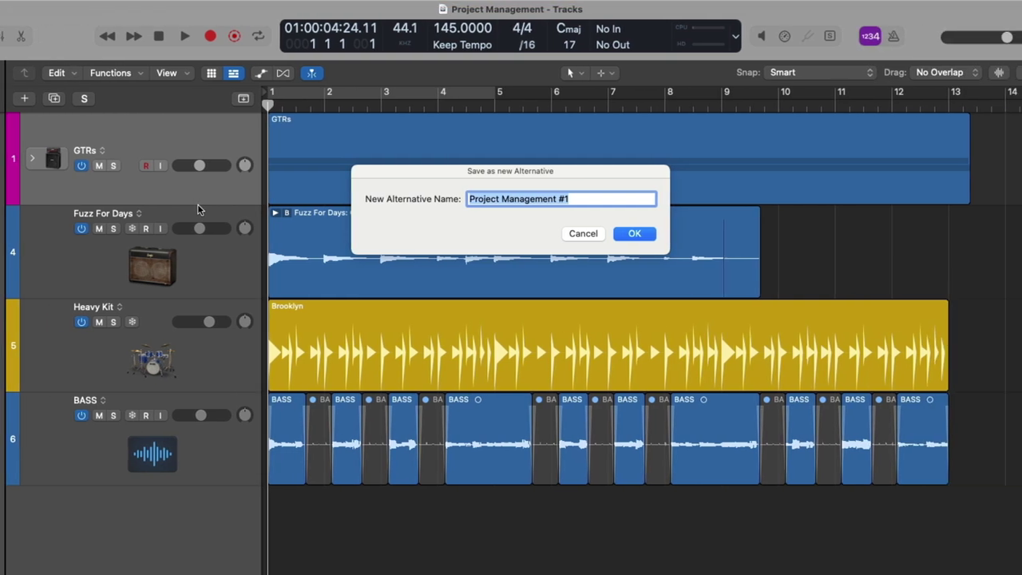
type("Drums & Ba")
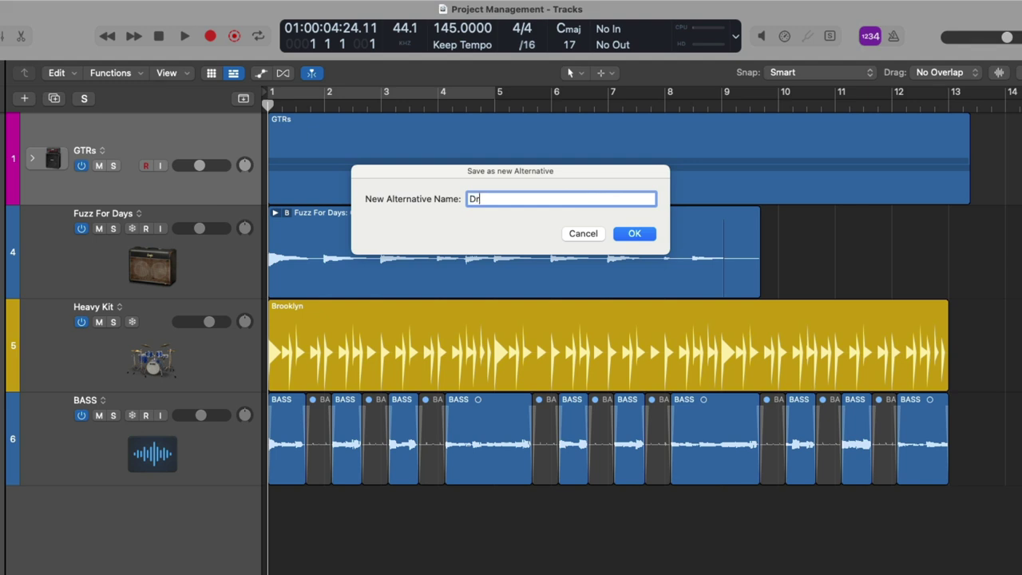
type("ss")
left_click(633, 233)
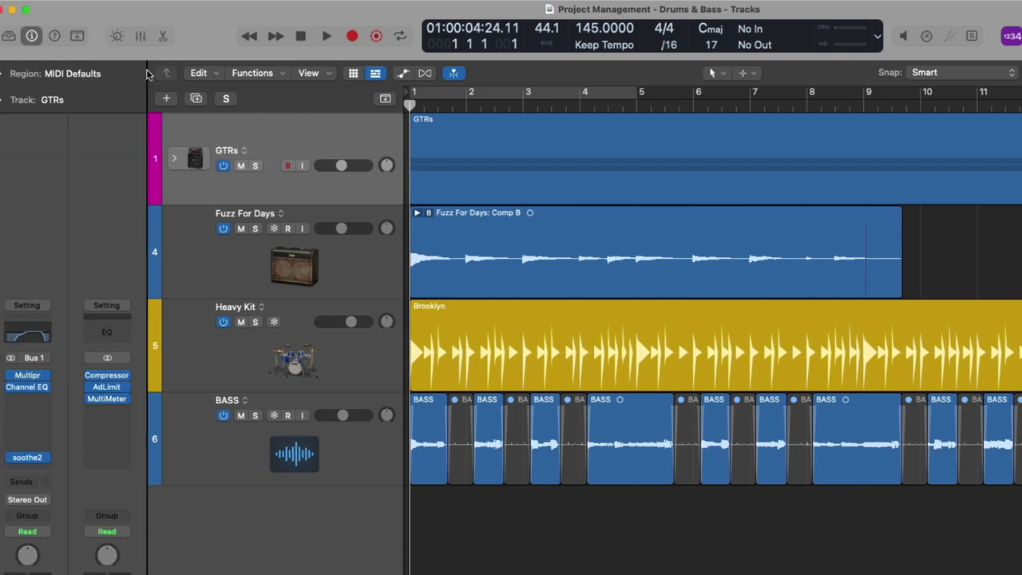
Check which project alternative is current, leaving the list unchanged.
left_click(98, 7)
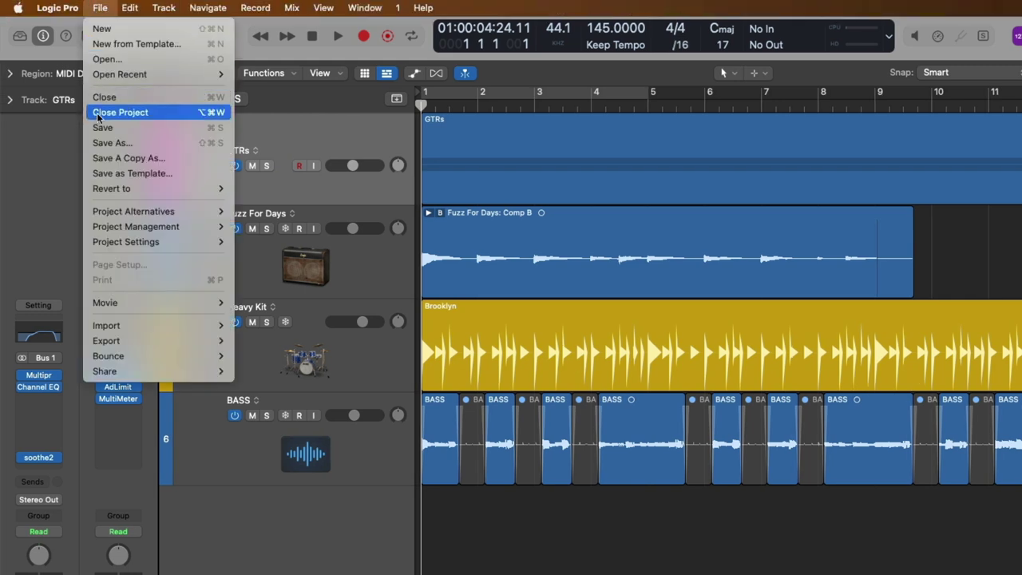
mouse_move(189, 213)
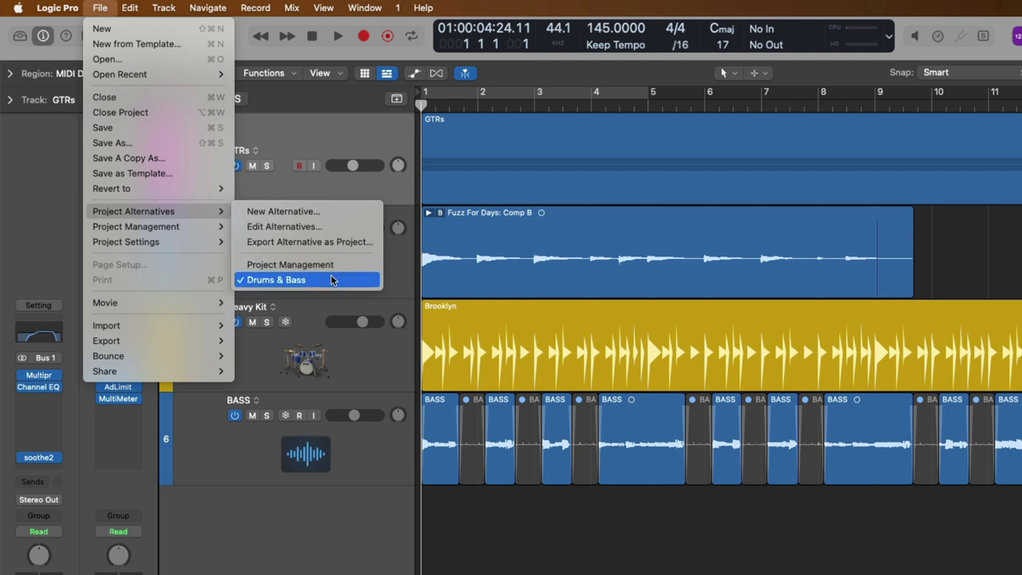
left_click(320, 348)
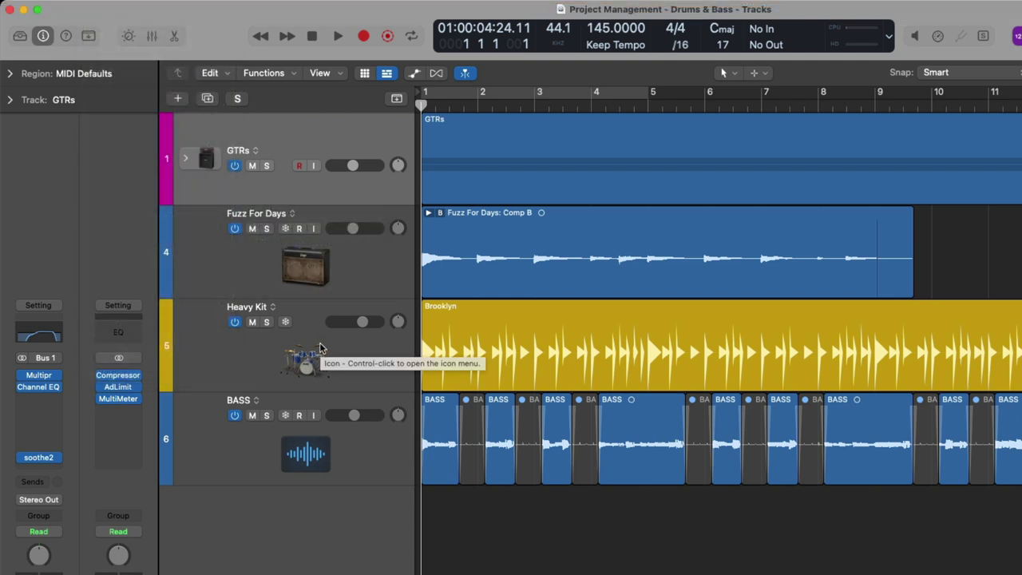
Mute Fuzz For Days and GTRs, then play back just the drums and bass.
left_click(252, 228)
key("ctrl+m")
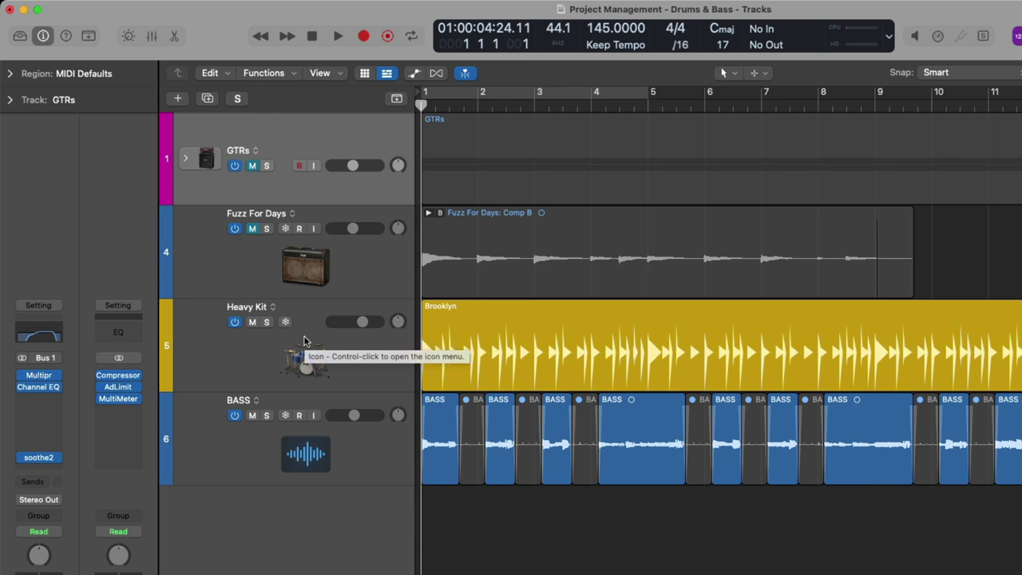
key("space")
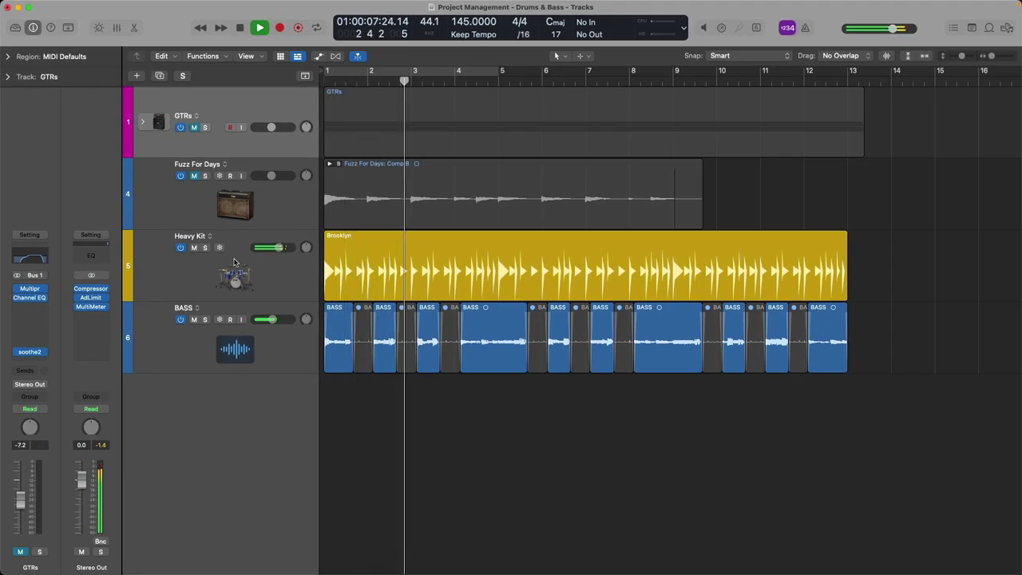
key("space")
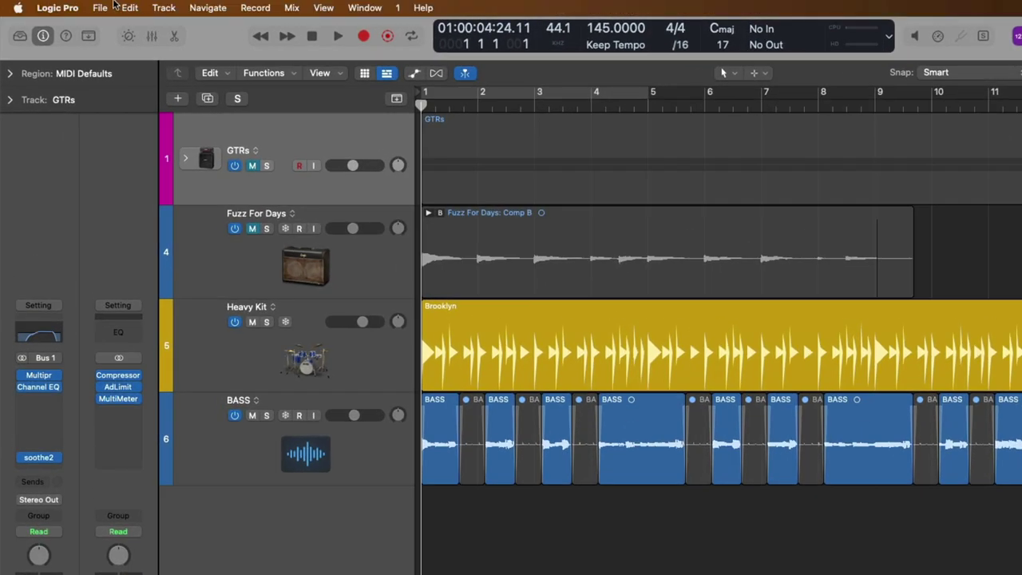
Save the Drums & Bass alternative and return to the Project Management alternative.
left_click(103, 7)
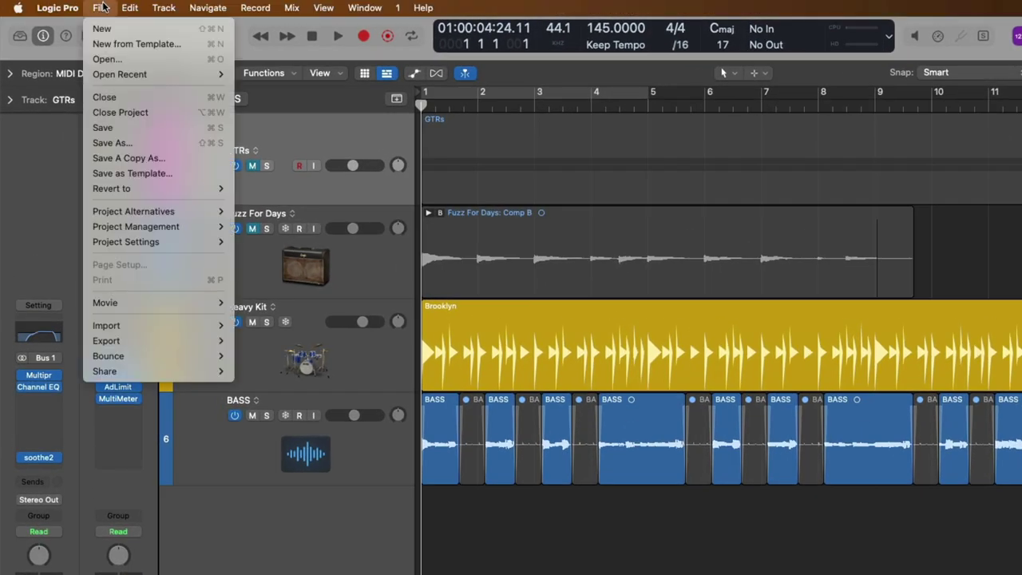
left_click(103, 128)
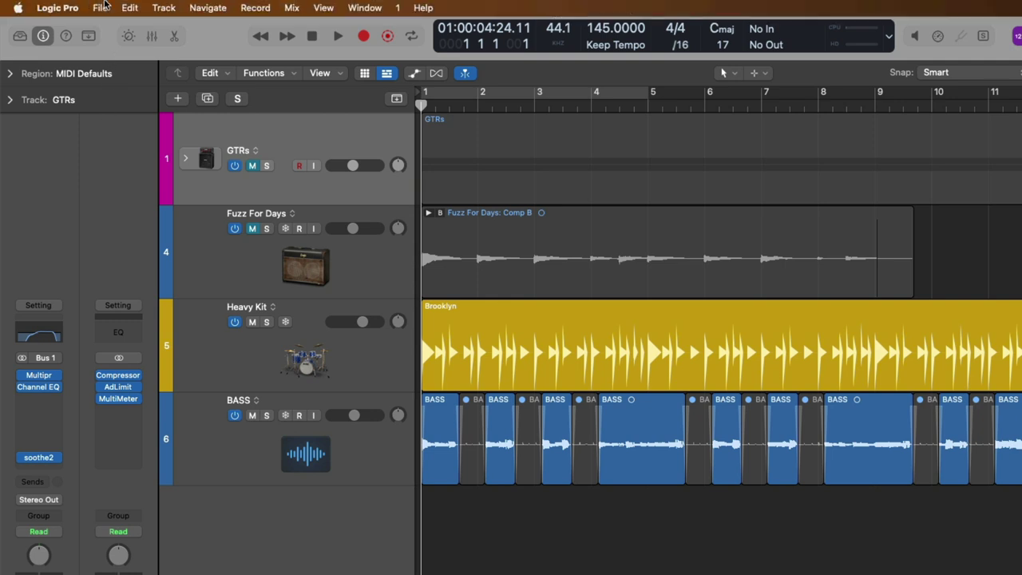
left_click(99, 7)
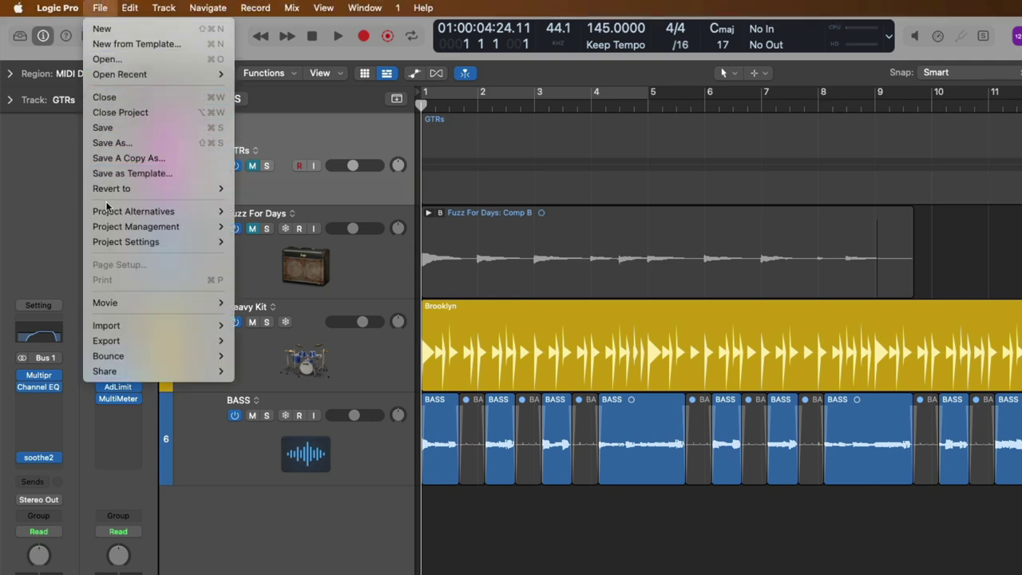
mouse_move(105, 211)
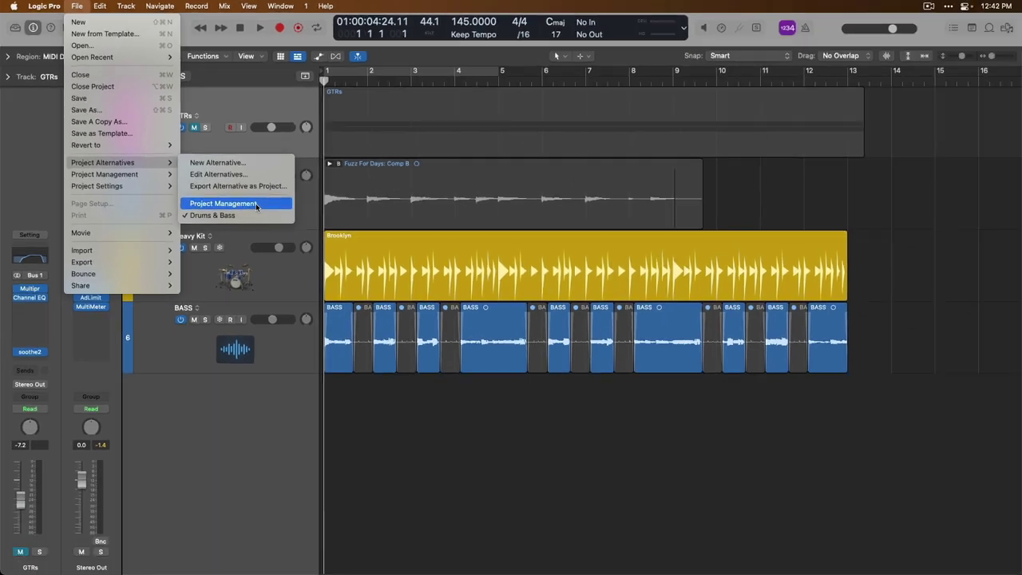
left_click(332, 264)
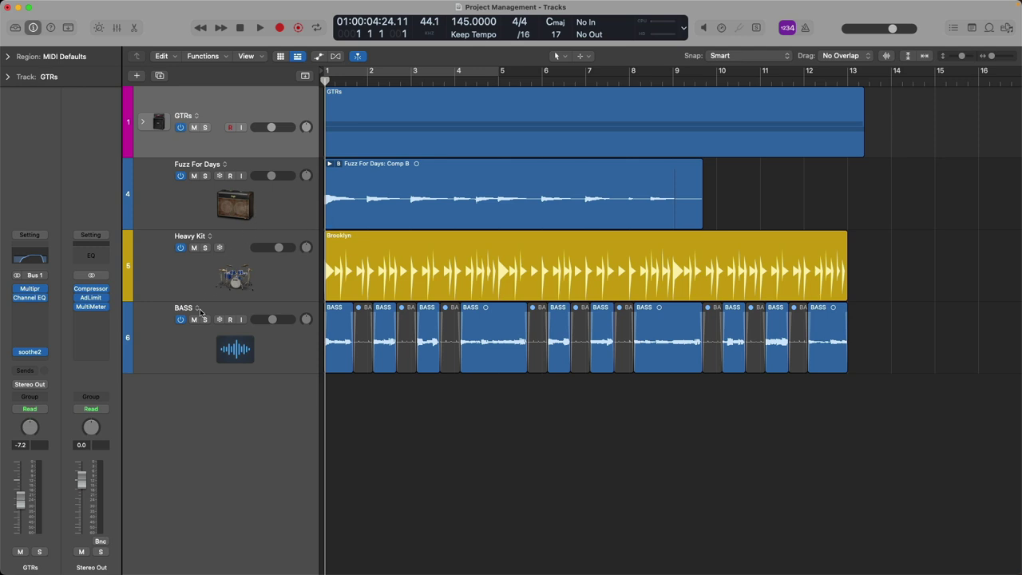
Mute the GTRs track and play the arrangement to hear the change.
left_click(193, 127)
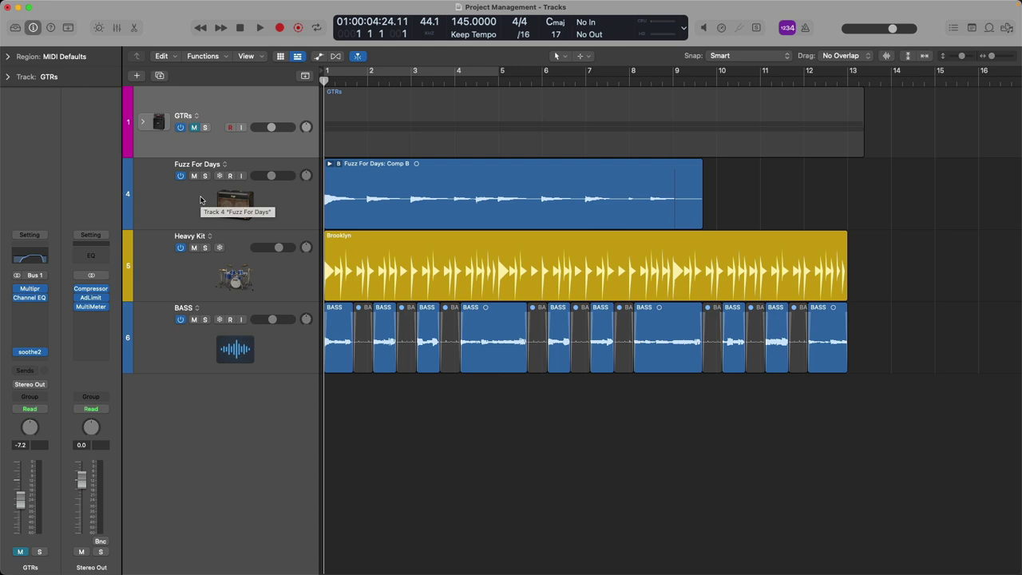
key("space")
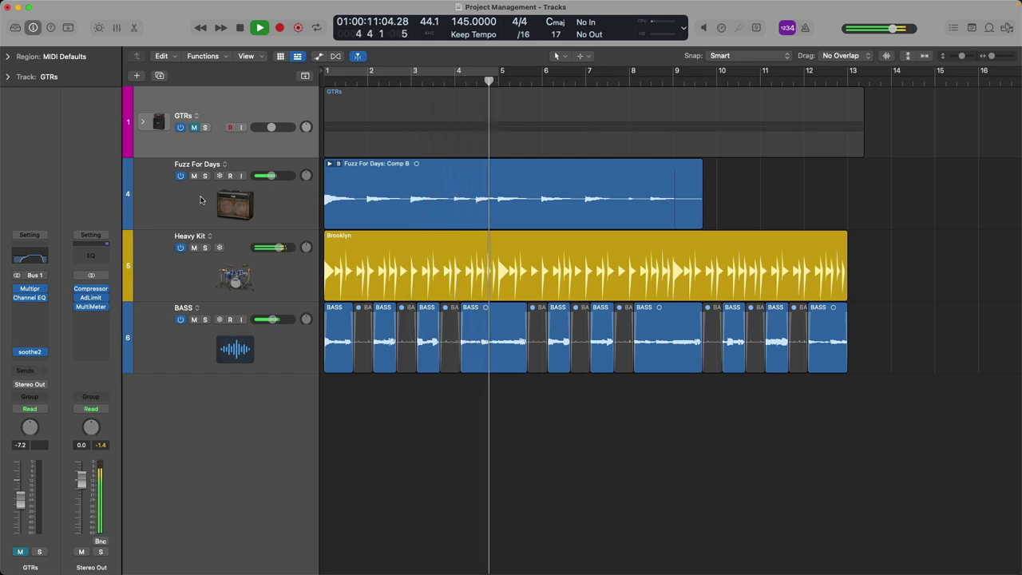
key("space")
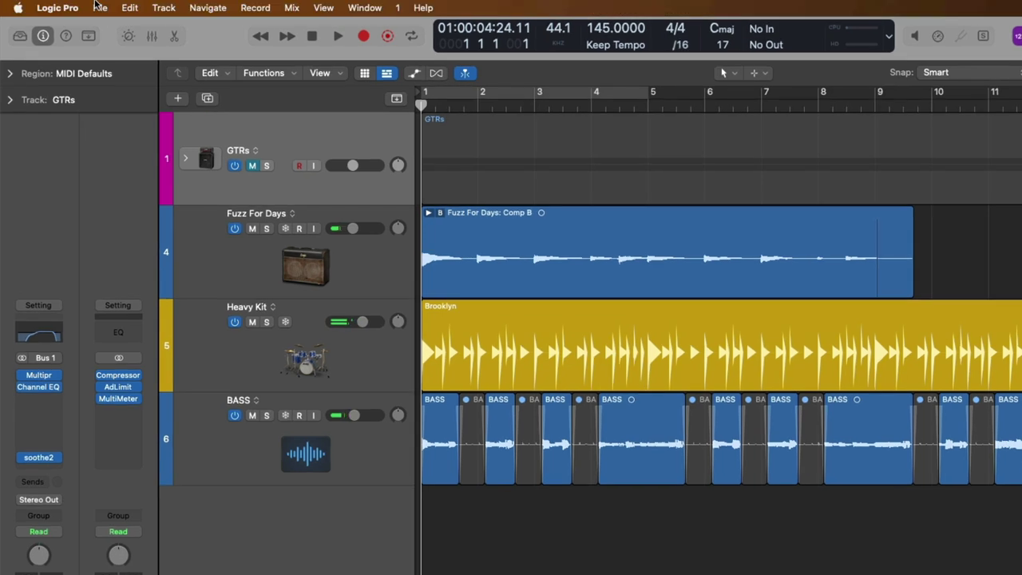
Create a new alternative named 'Leady', discarding the changes to Project Management.
left_click(87, 6)
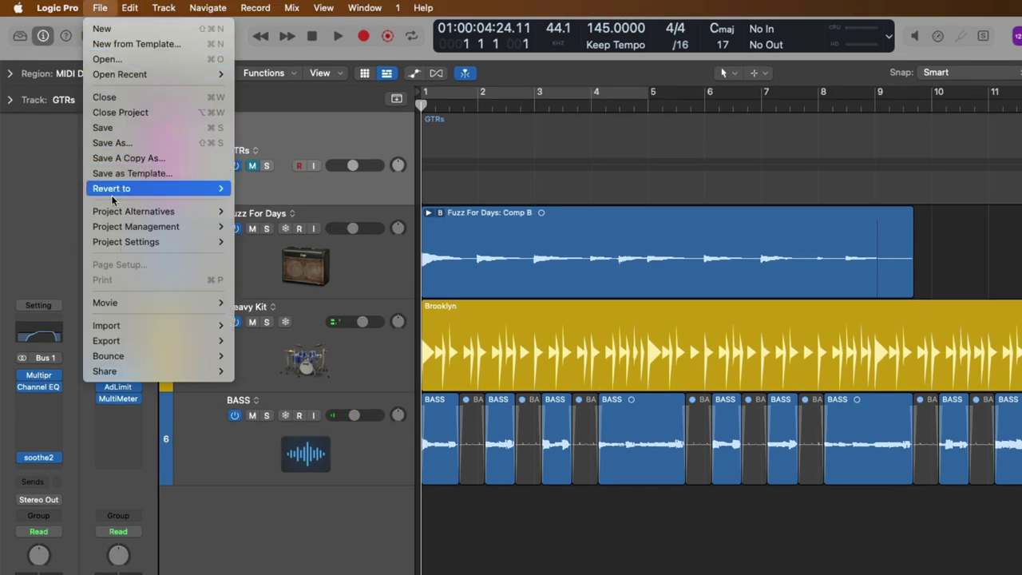
mouse_move(116, 212)
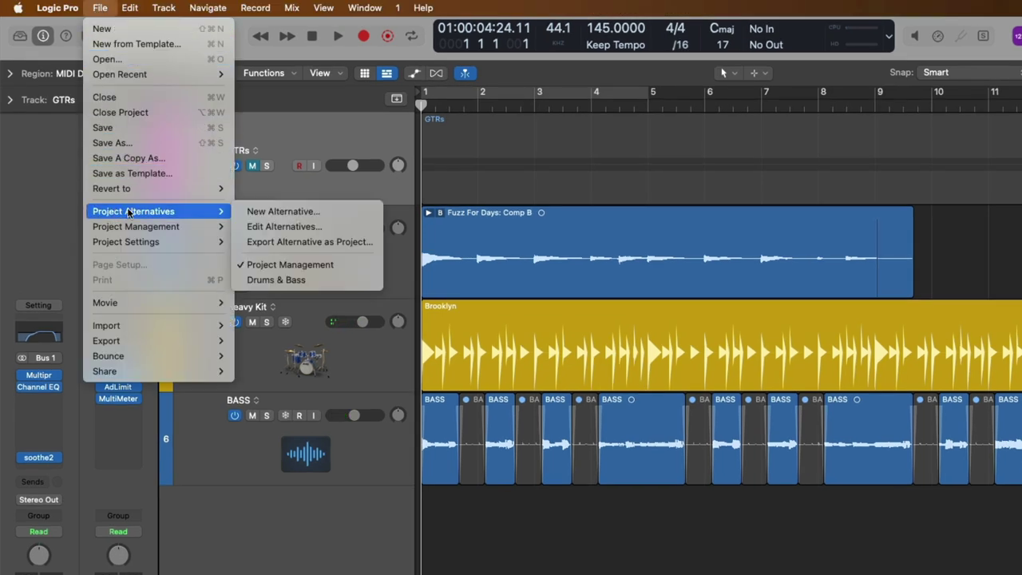
left_click(320, 211)
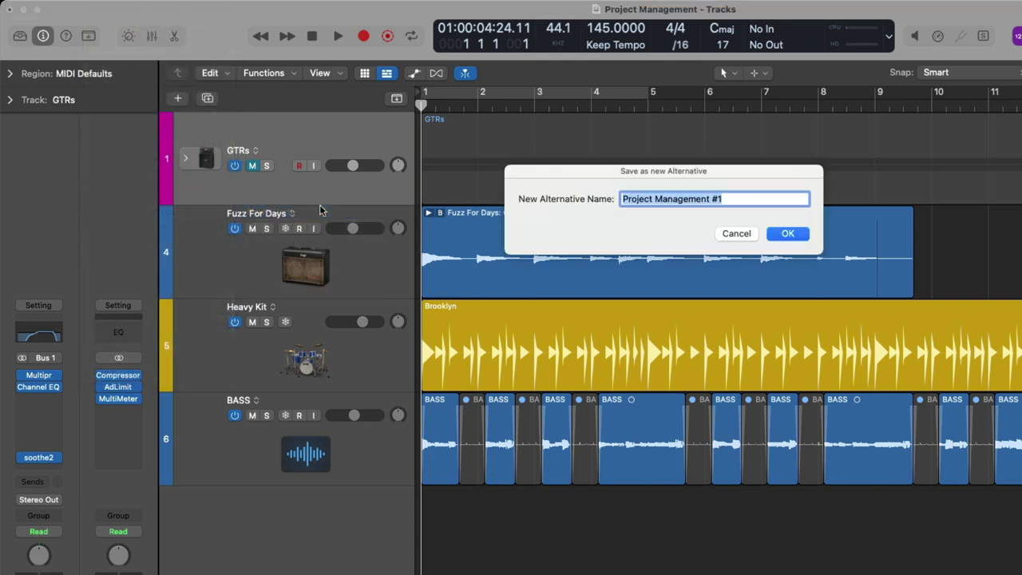
type("Leady")
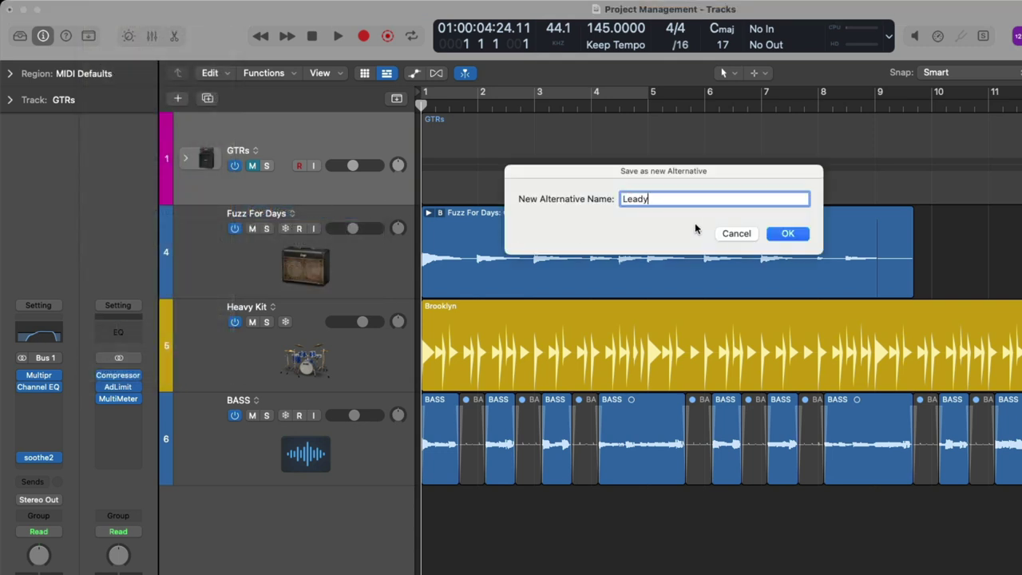
left_click(779, 232)
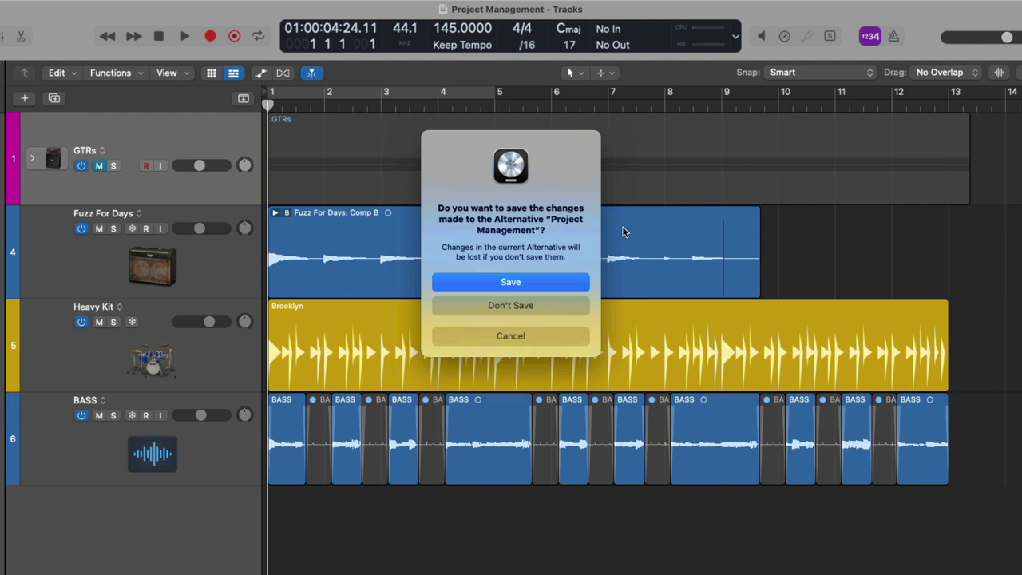
left_click(554, 303)
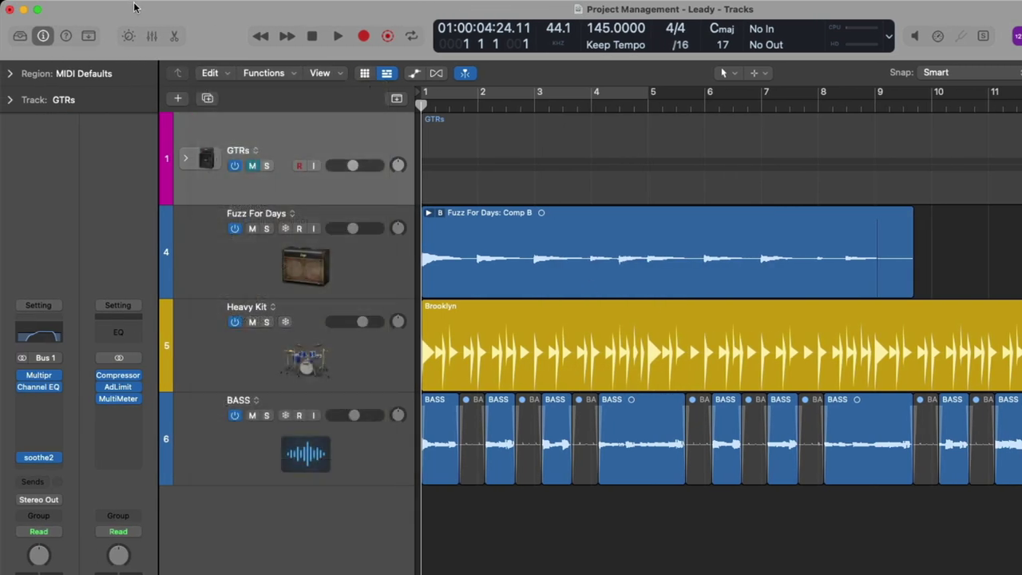
Switch to the Drums & Bass alternative, saving the Leady changes first.
left_click(103, 8)
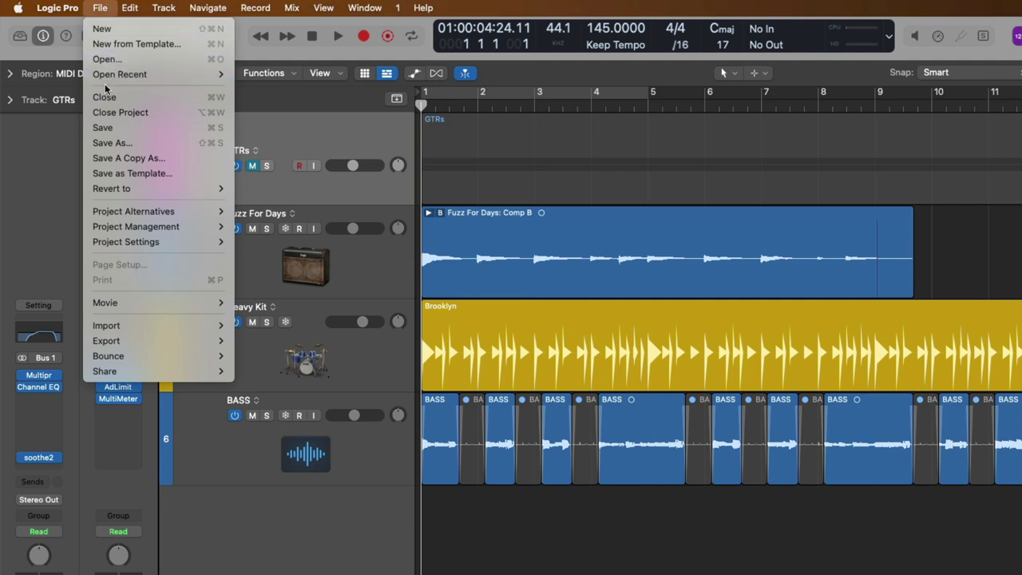
mouse_move(110, 206)
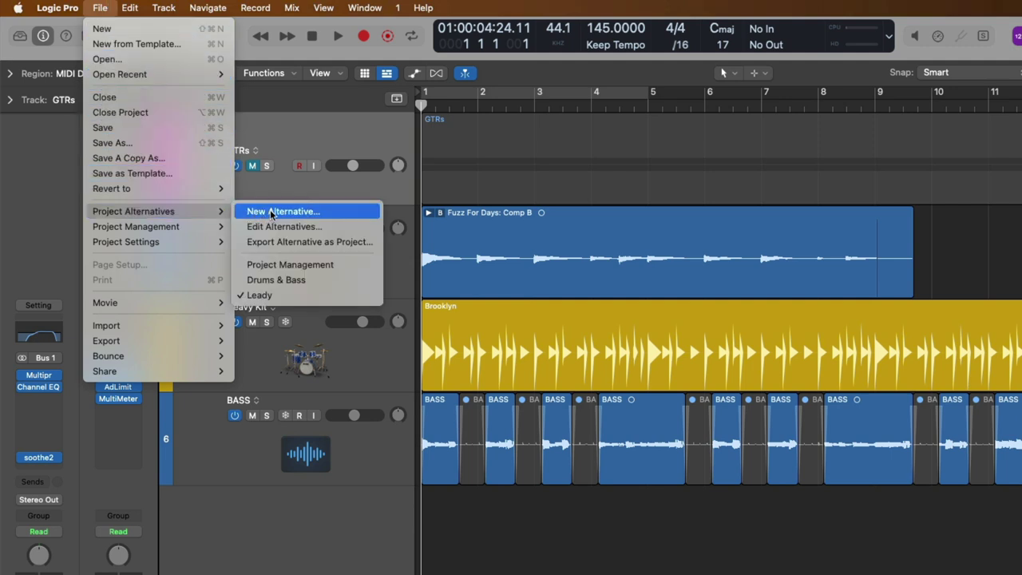
left_click(327, 280)
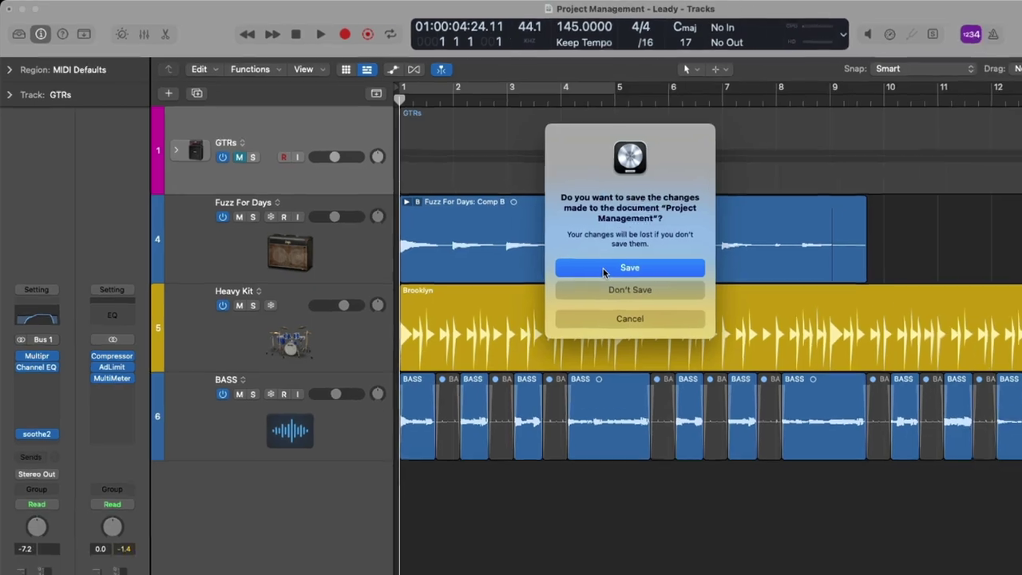
left_click(603, 267)
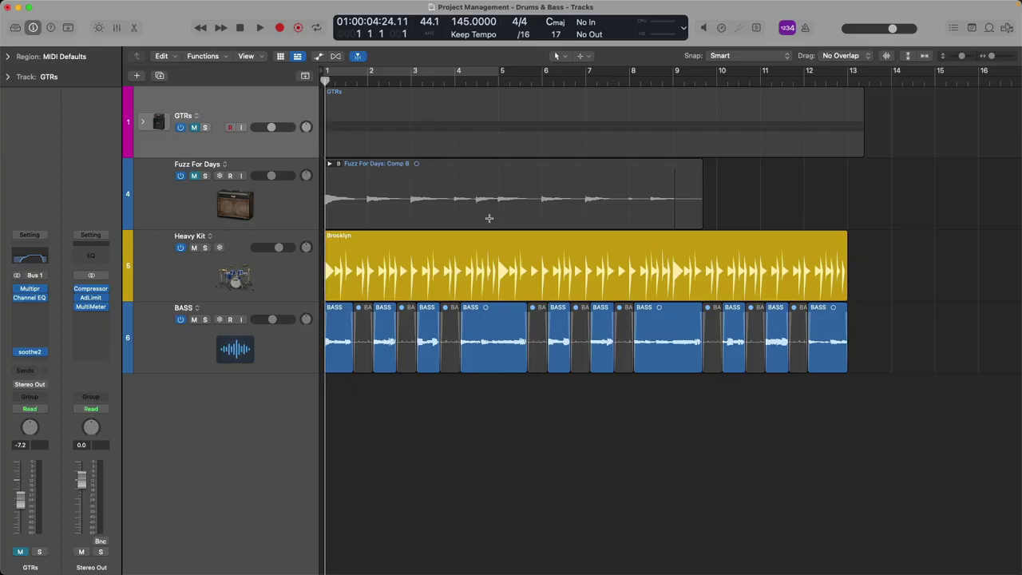
Go to the File menu's Project Alternatives submenu to reach Edit Alternatives.
mouse_move(111, 3)
left_click(76, 5)
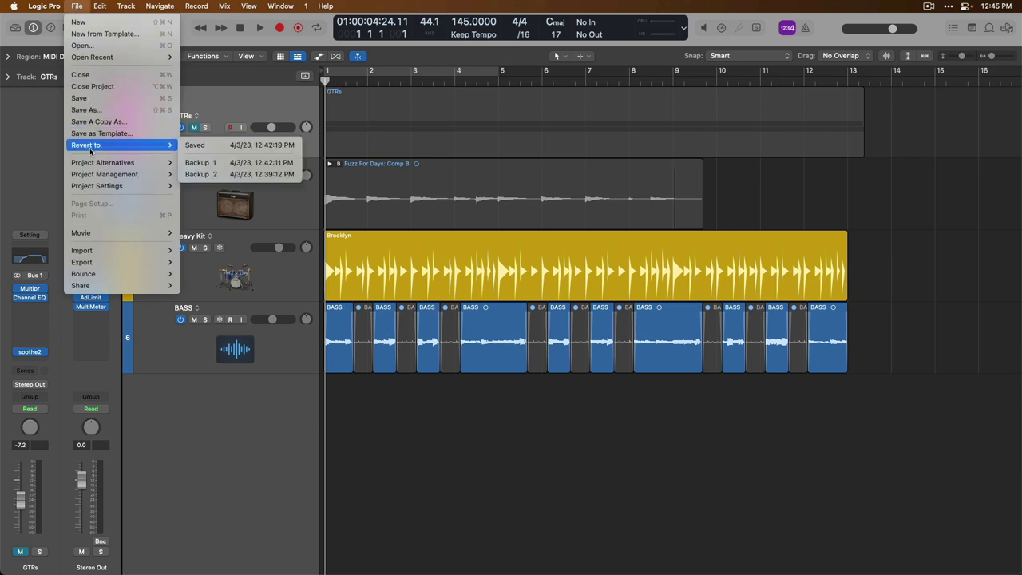
mouse_move(142, 162)
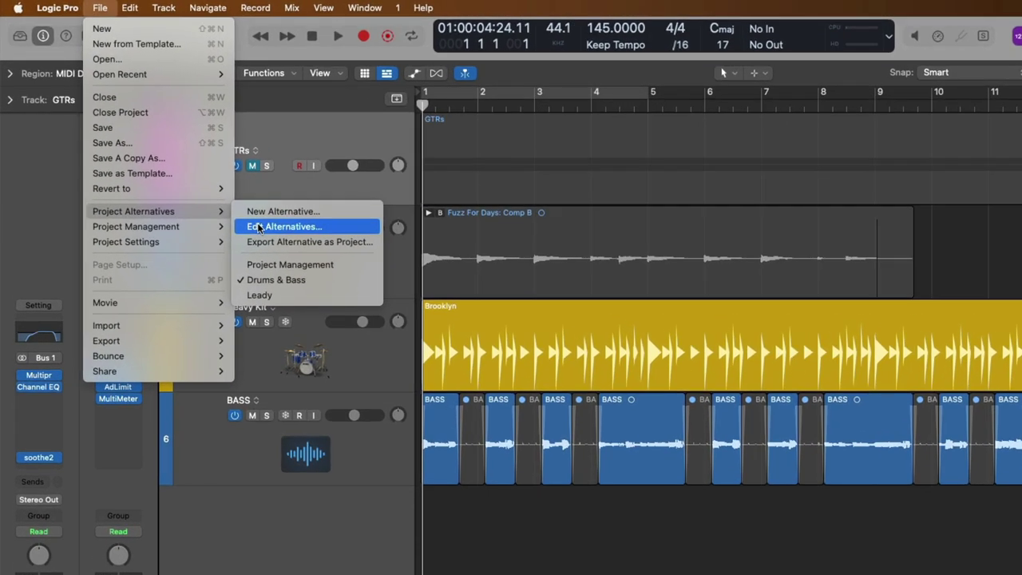
In Edit Alternatives, rename 'Project Management' to 'All Instruments'.
left_click(258, 227)
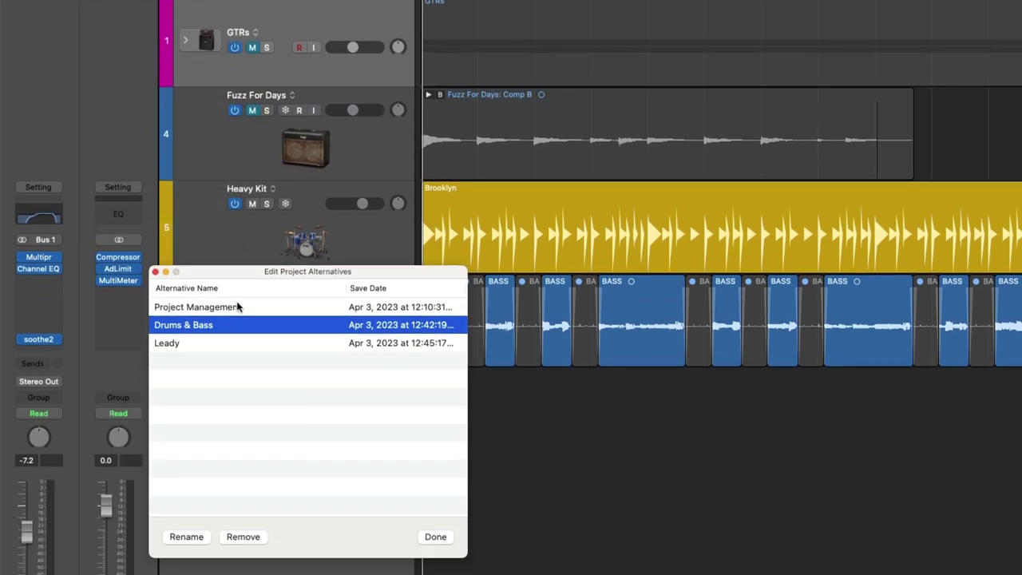
left_click(237, 306)
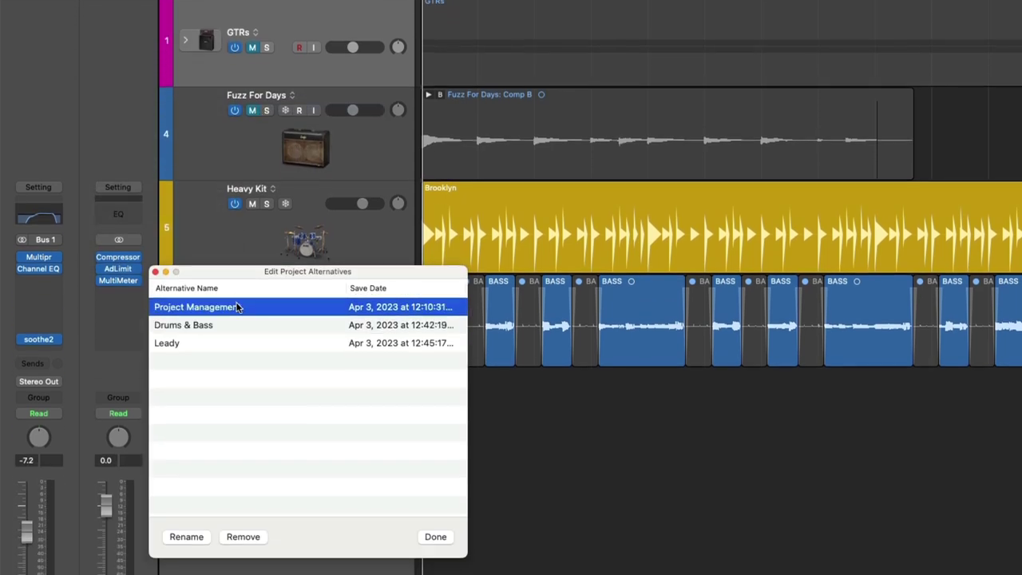
left_click(195, 539)
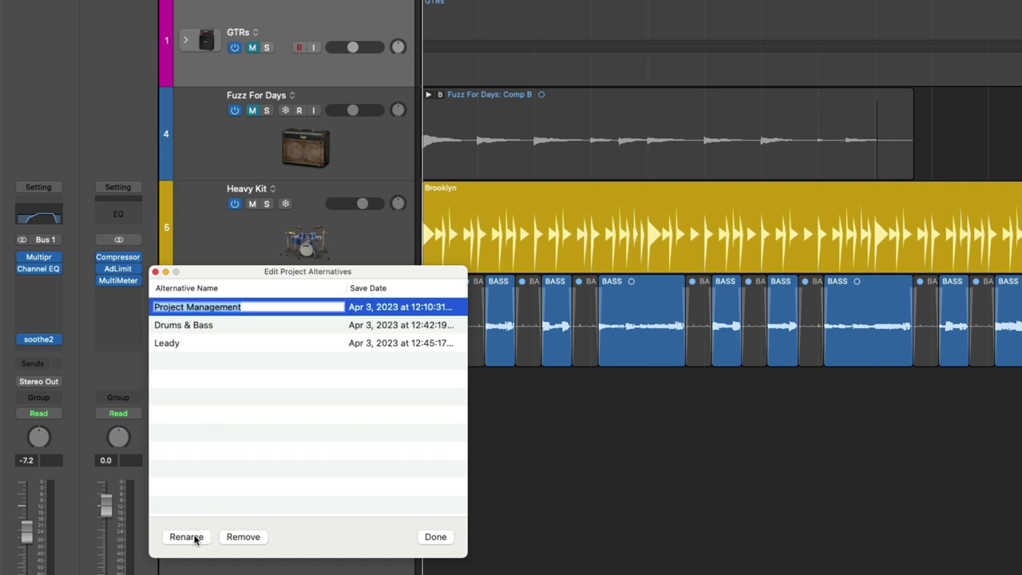
type("A")
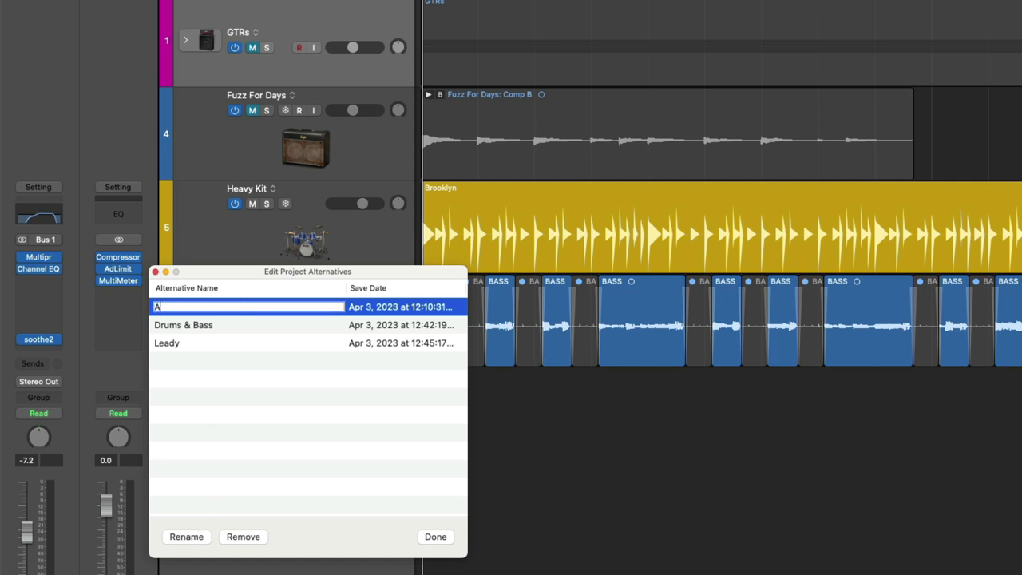
type("ll Instruments")
key("Return")
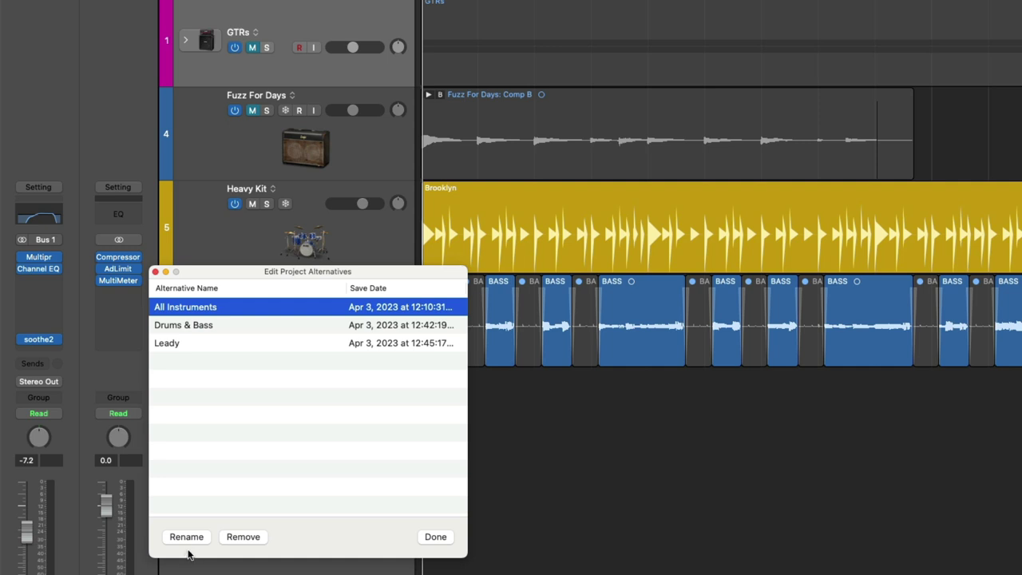
Select only Leady, delete it with confirmation, and close the alternatives editor.
left_click(208, 342)
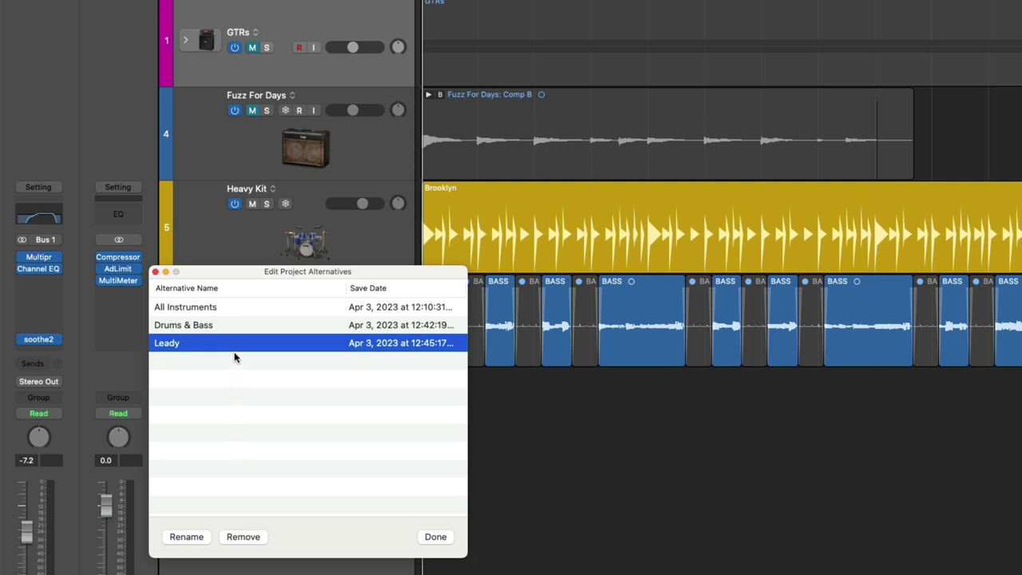
left_click(234, 325, "super")
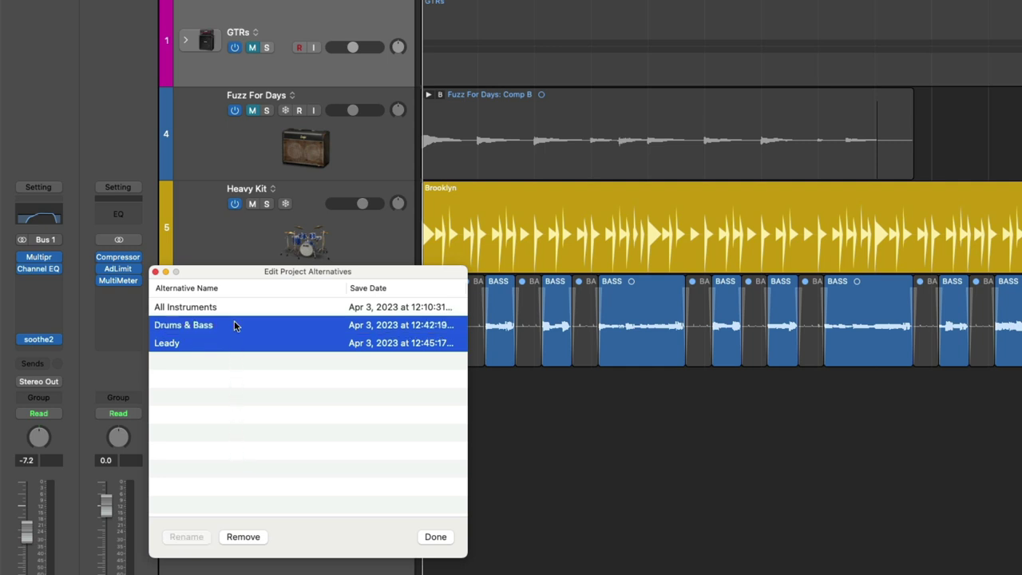
left_click(235, 311, "super")
left_click(232, 327, "super")
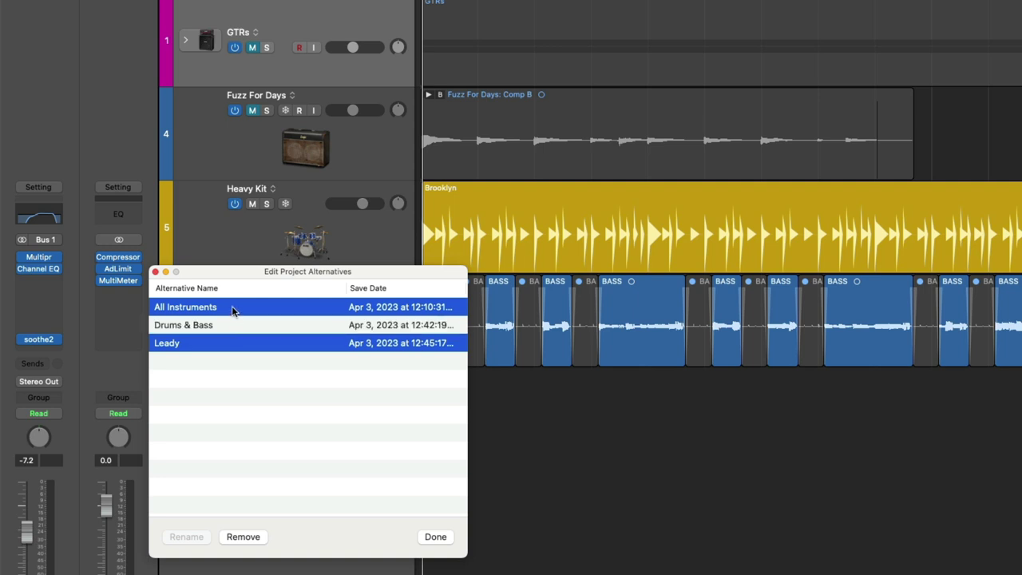
left_click(232, 311, "super")
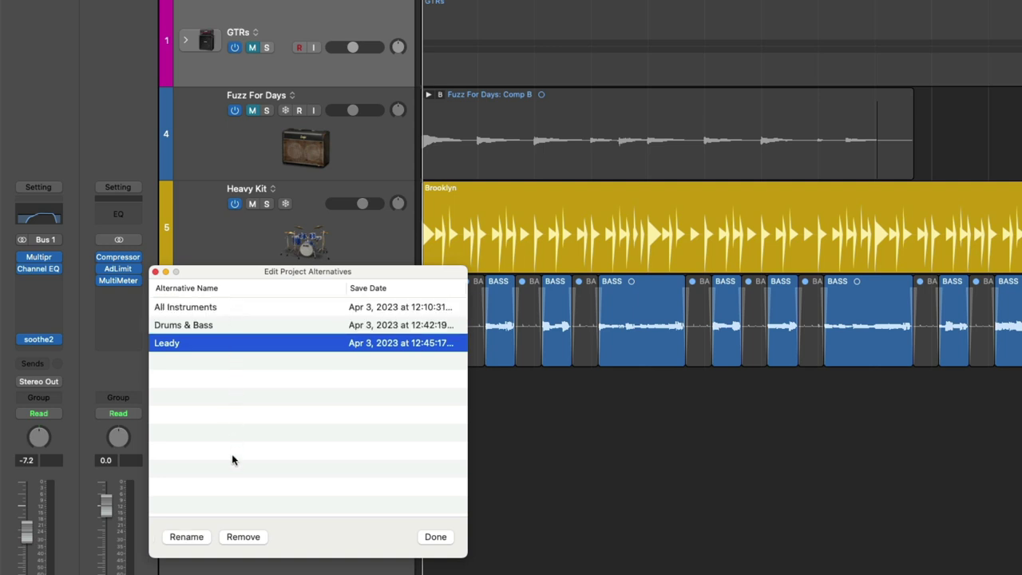
left_click(244, 538)
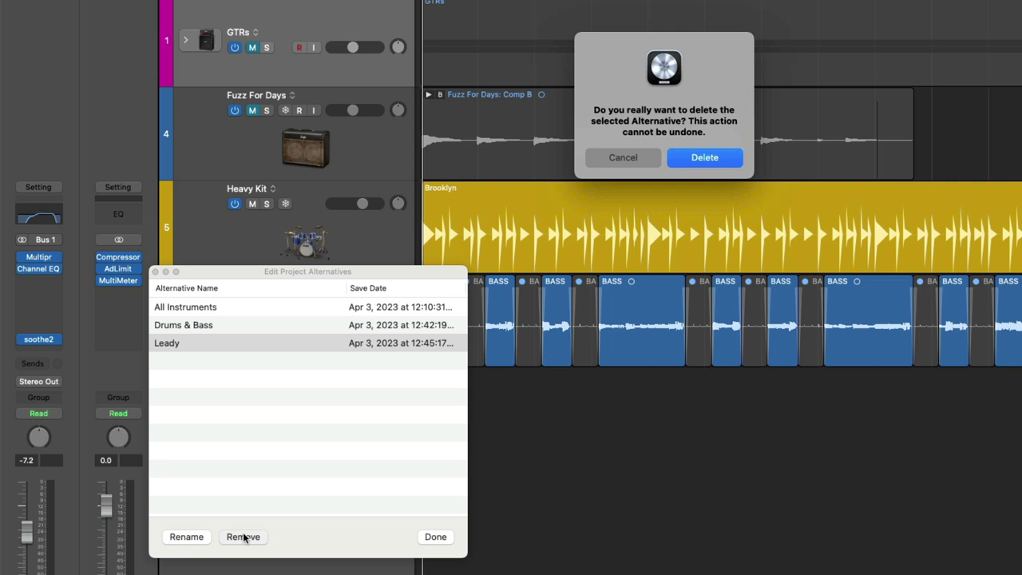
left_click(684, 158)
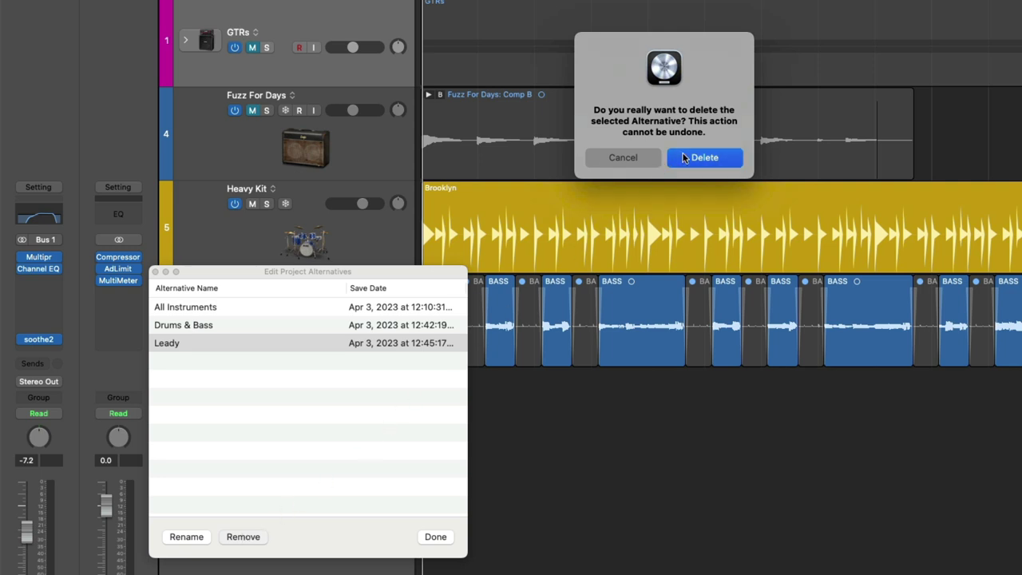
left_click(436, 536)
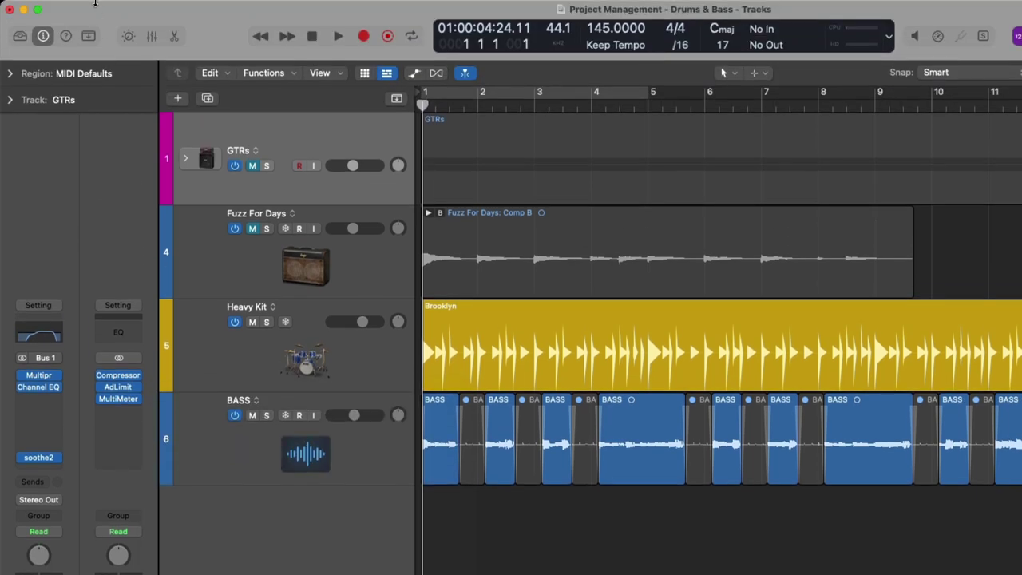
Open the All Instruments alternative and bring its project window back into focus.
left_click(100, 7)
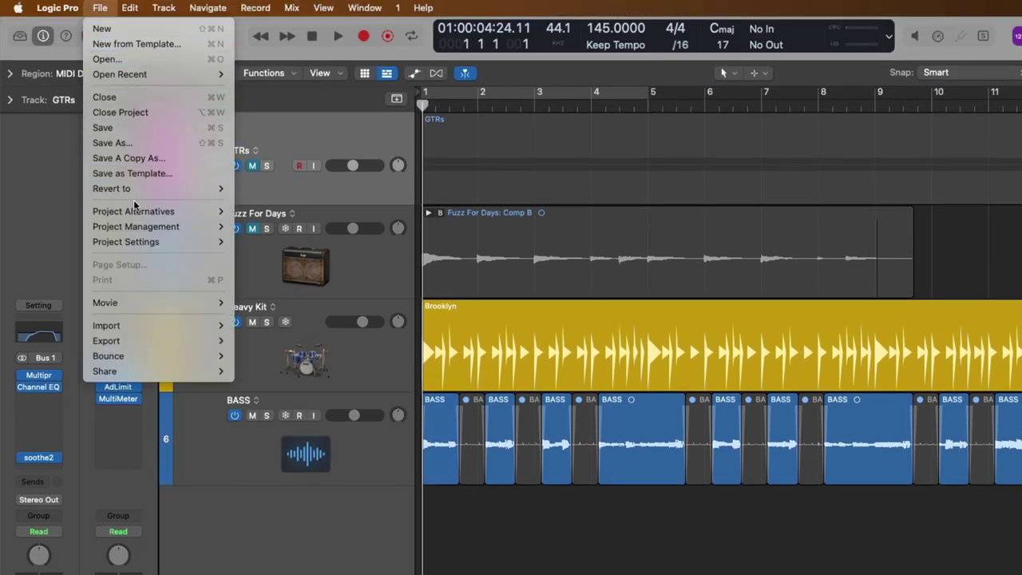
mouse_move(224, 211)
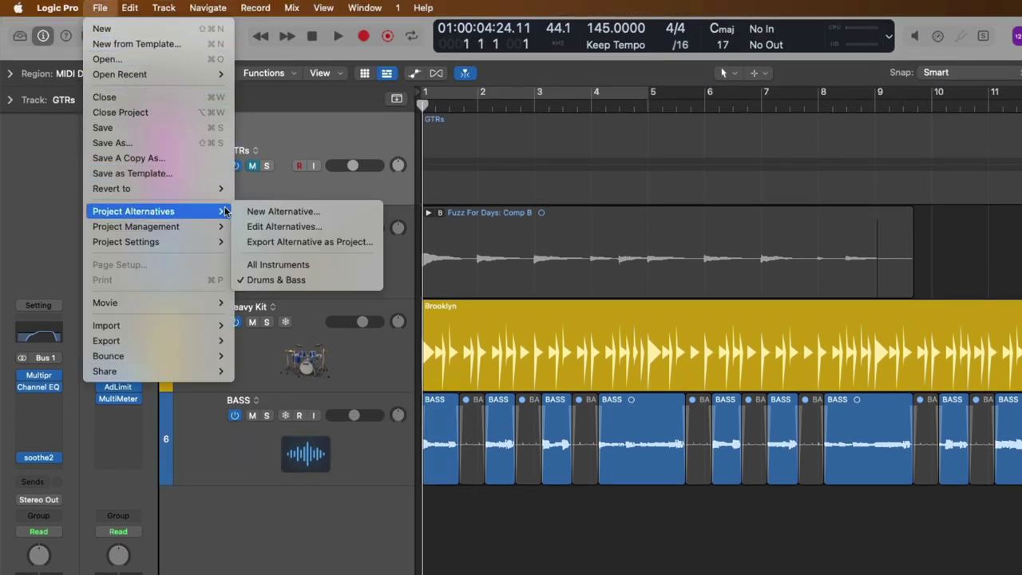
left_click(332, 265)
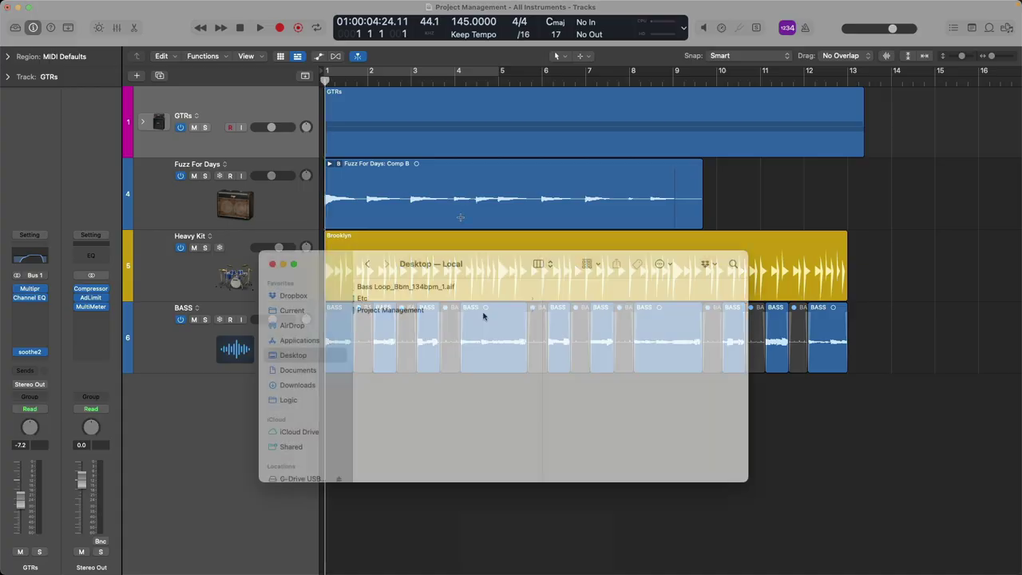
left_click(182, 39)
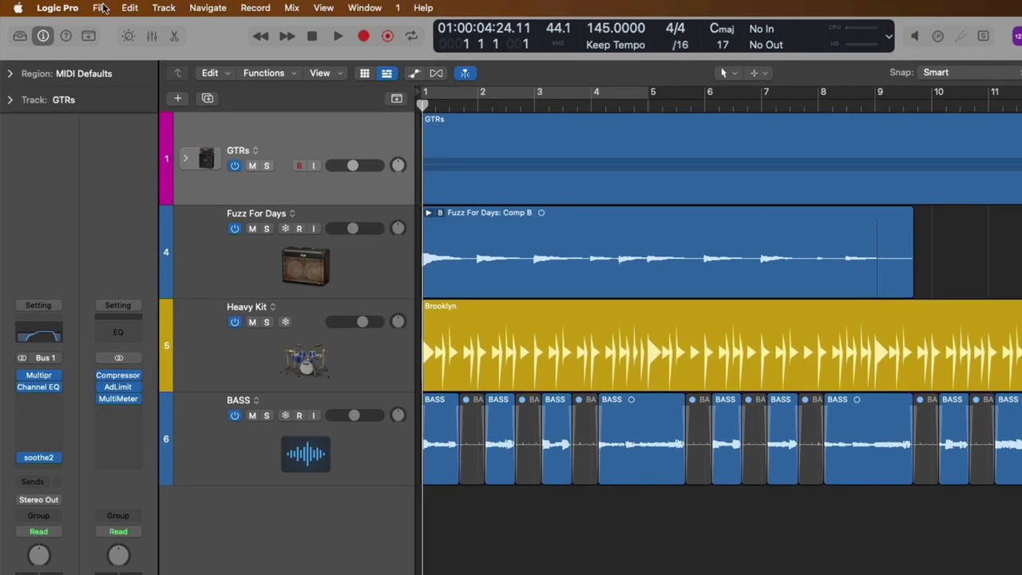
Look over the available backups without reverting.
left_click(100, 8)
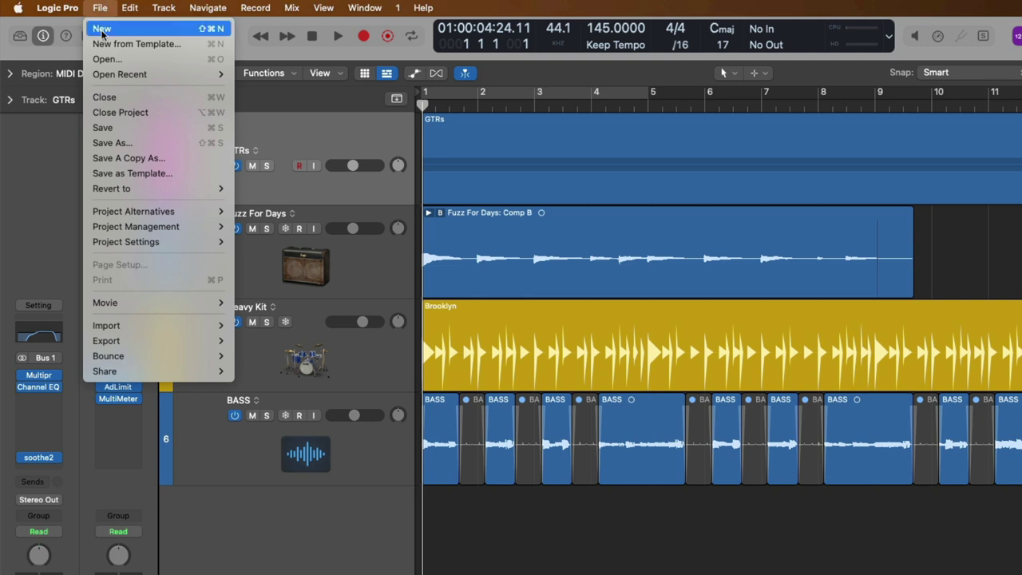
mouse_move(95, 189)
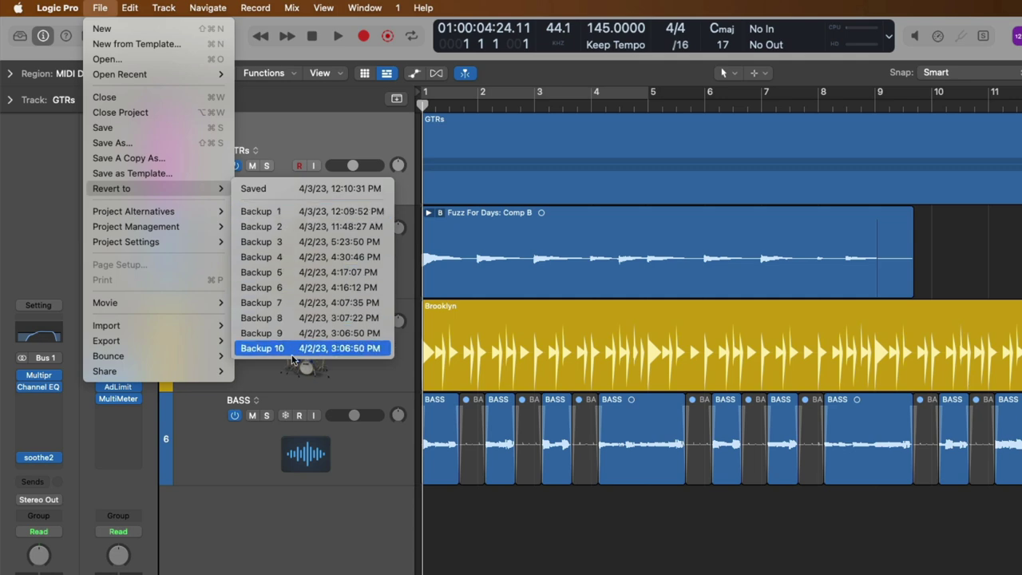
left_click(286, 437)
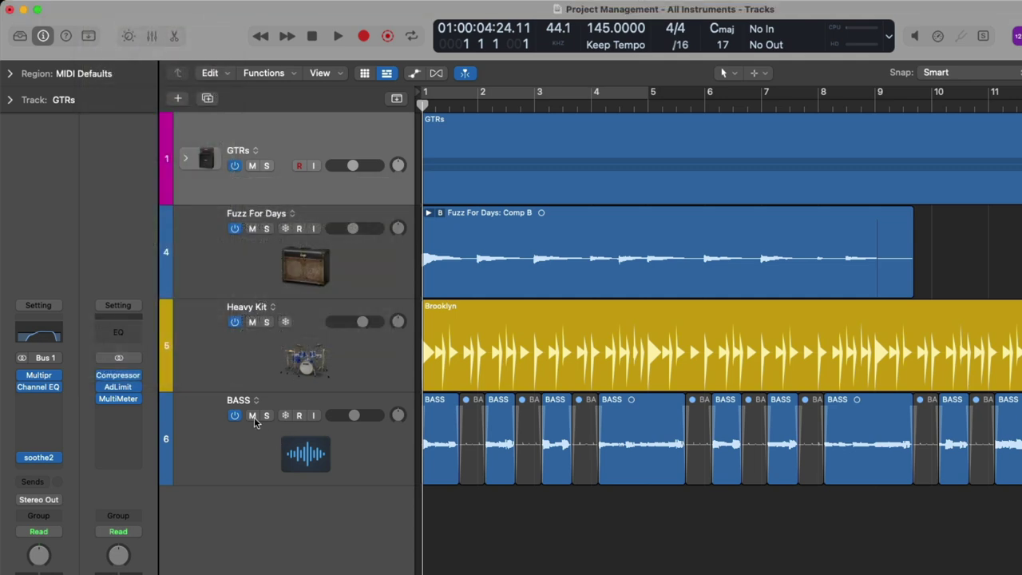
Mute the BASS track, then revert the project to Backup 1.
left_click(253, 415)
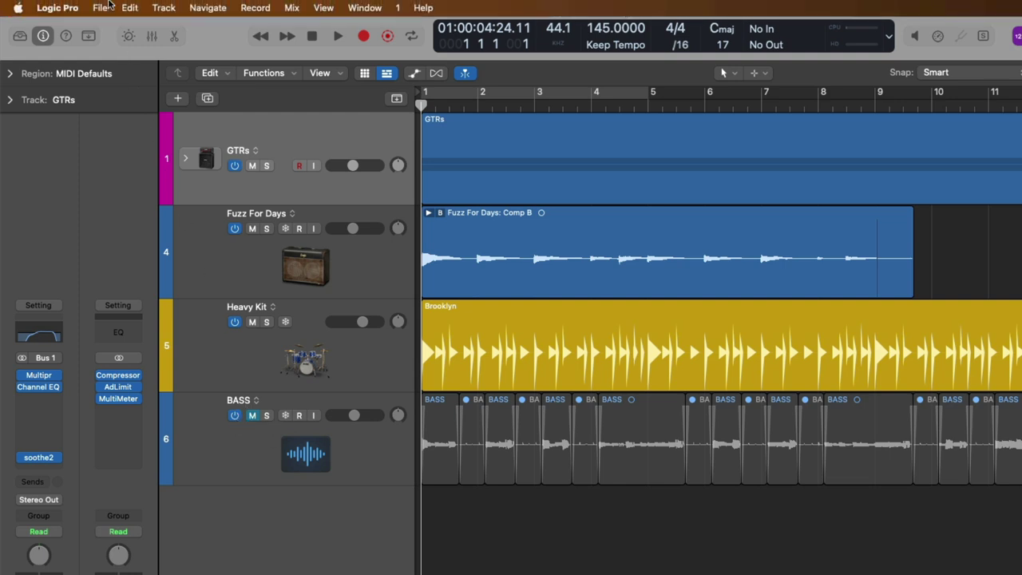
left_click(110, 7)
mouse_move(200, 189)
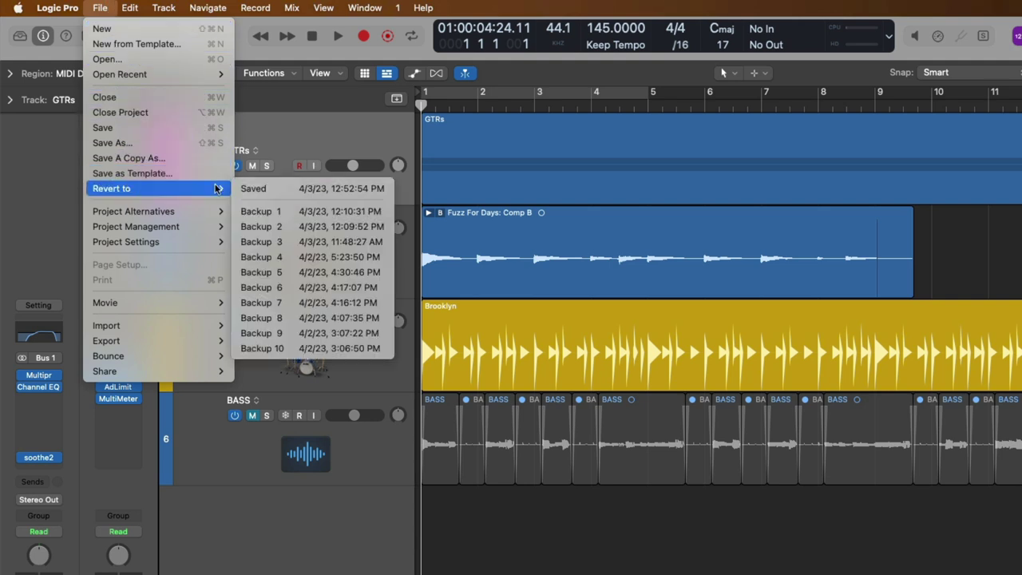
left_click(288, 211)
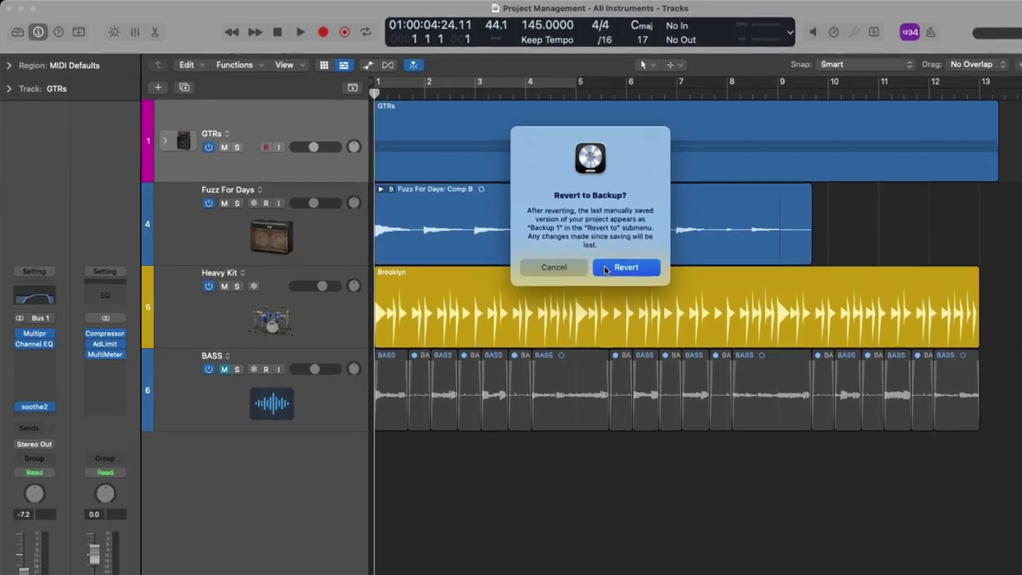
left_click(677, 300)
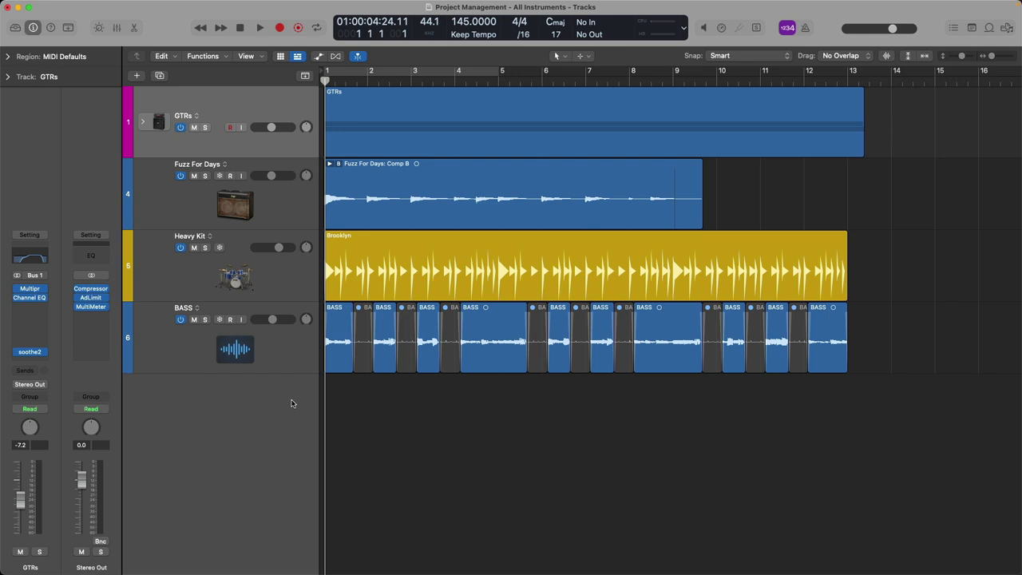
Delete Fuzz For Days, revert to Backup 2 to restore it, then unmute BASS.
left_click(272, 222)
key("super+BackSpace")
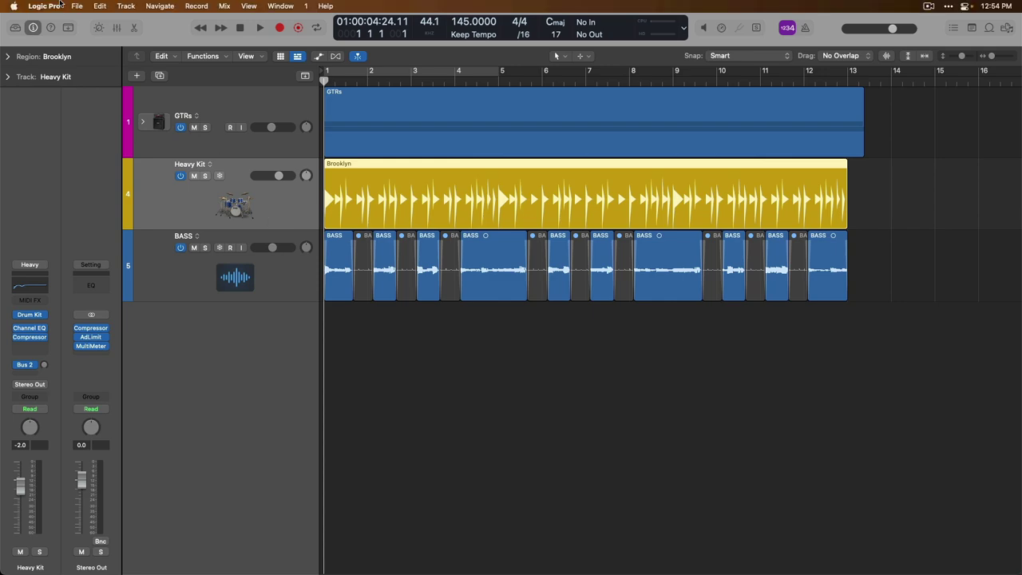
left_click(77, 5)
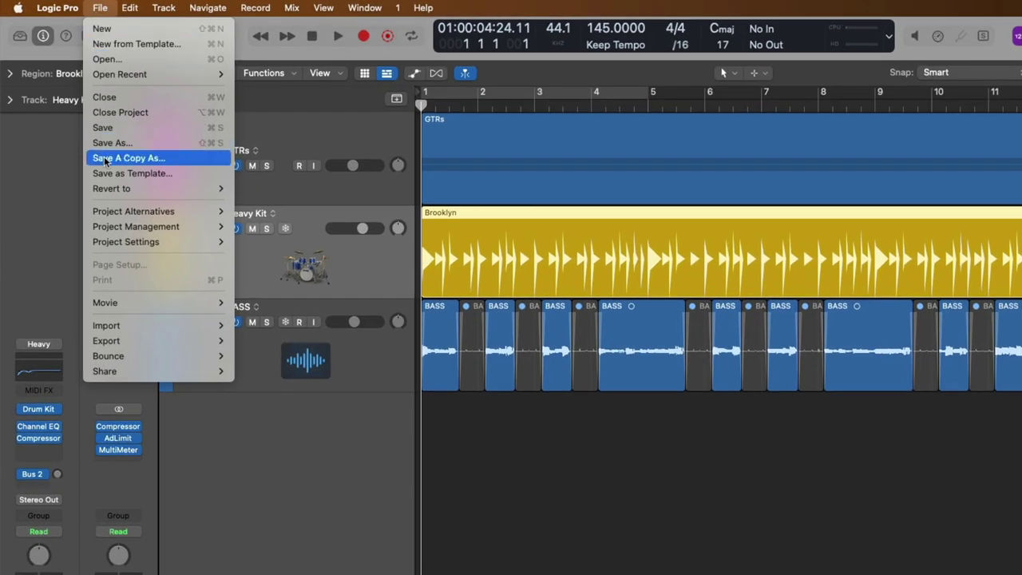
mouse_move(111, 189)
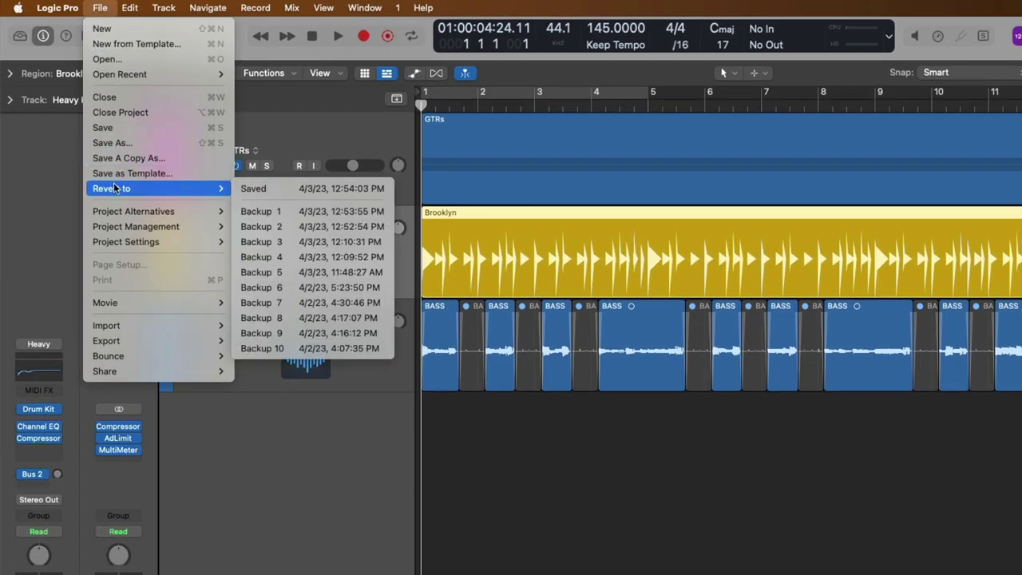
left_click(289, 229)
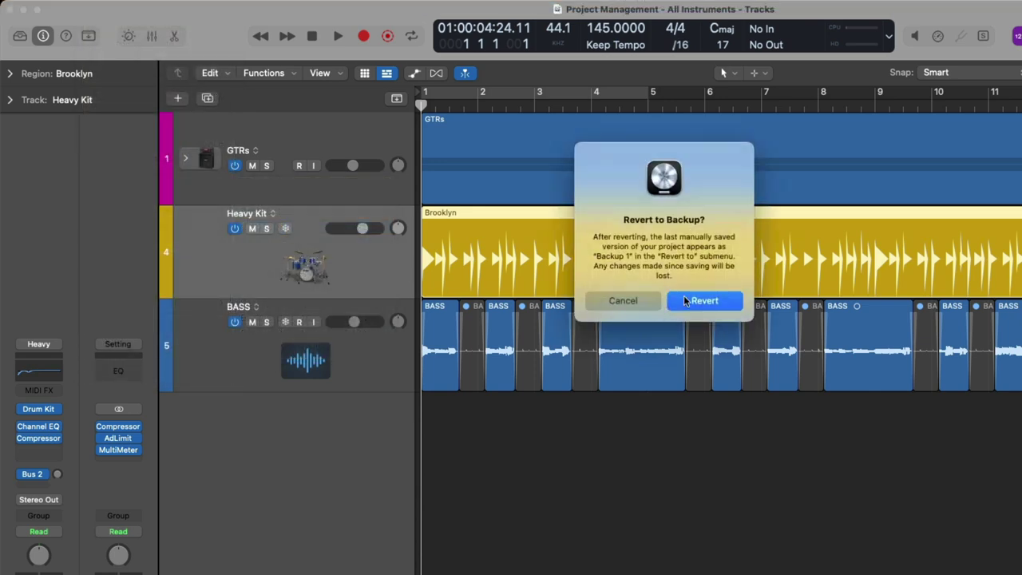
left_click(685, 300)
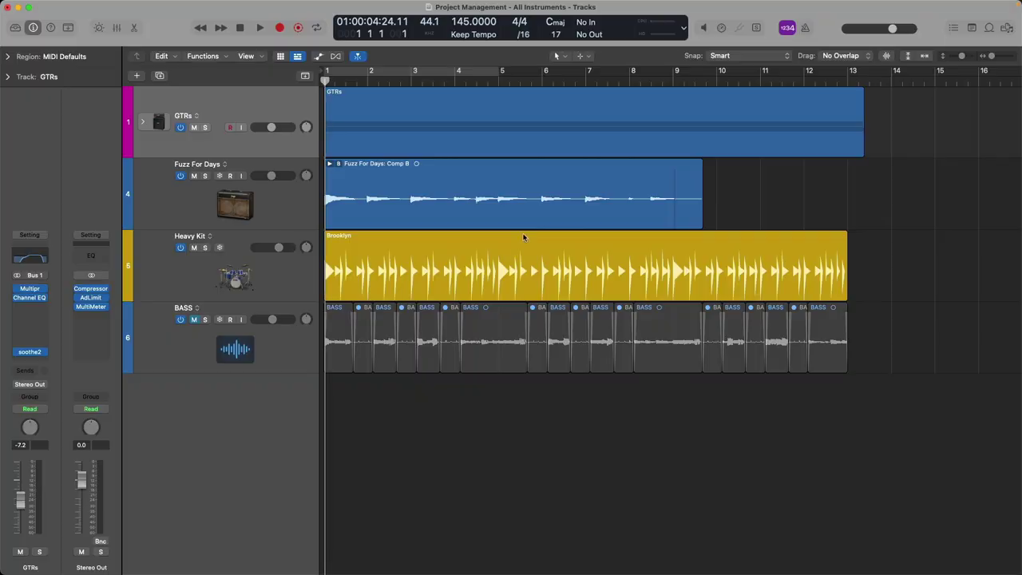
left_click(194, 320)
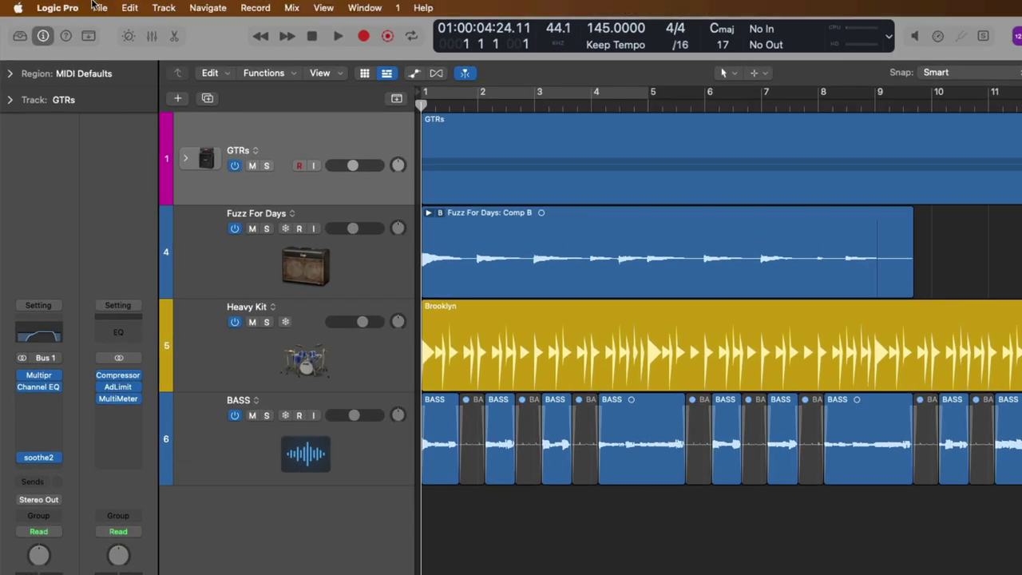
In General settings, set Auto Backup to Last 30 Alternative Versions and close Settings.
left_click(77, 7)
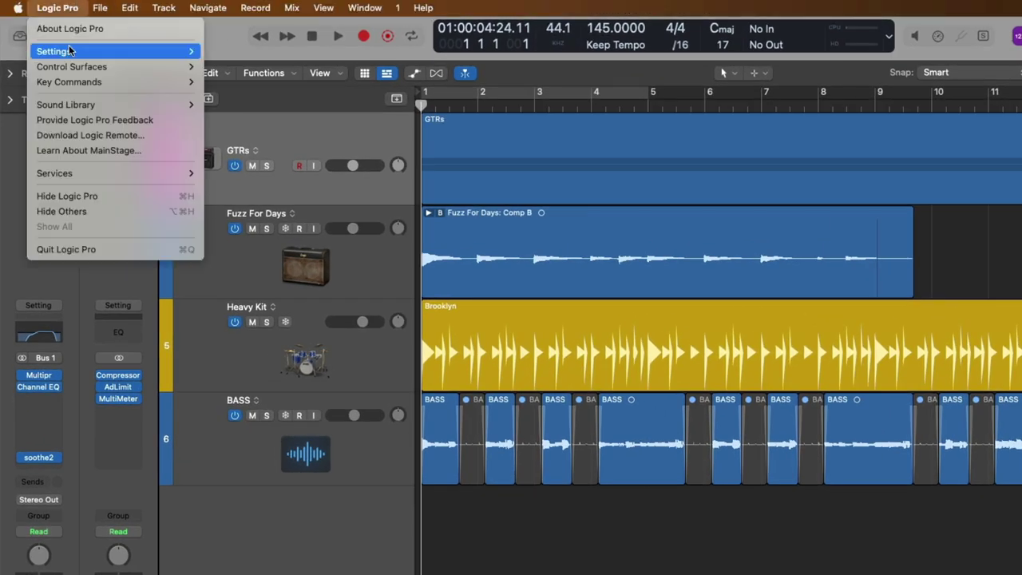
mouse_move(70, 51)
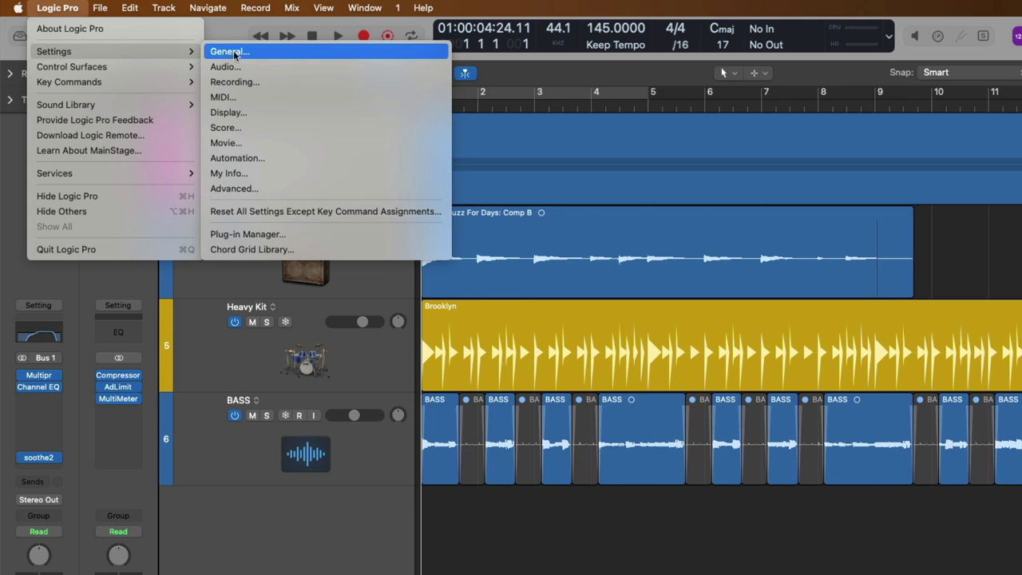
left_click(274, 51)
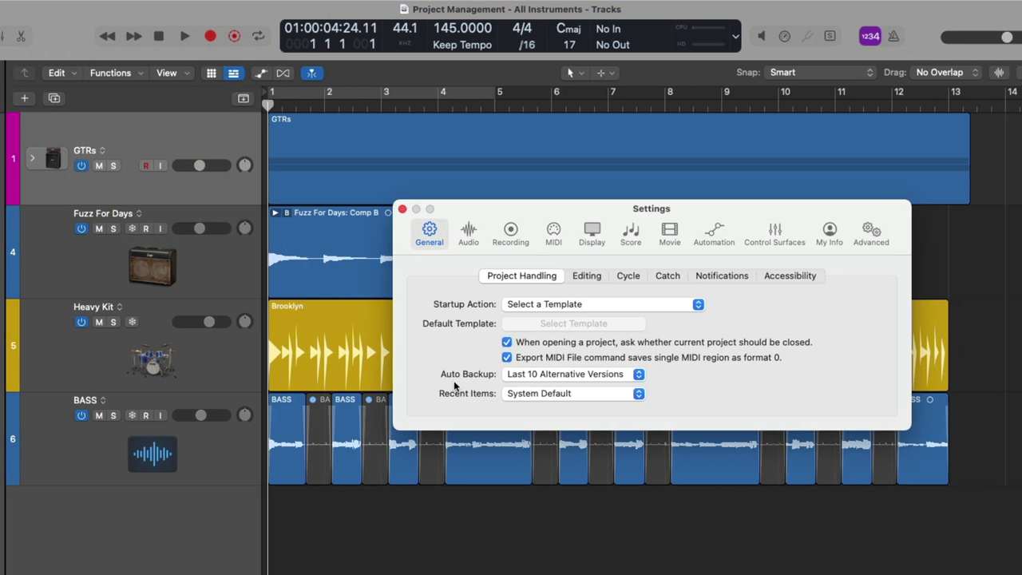
left_click(530, 382)
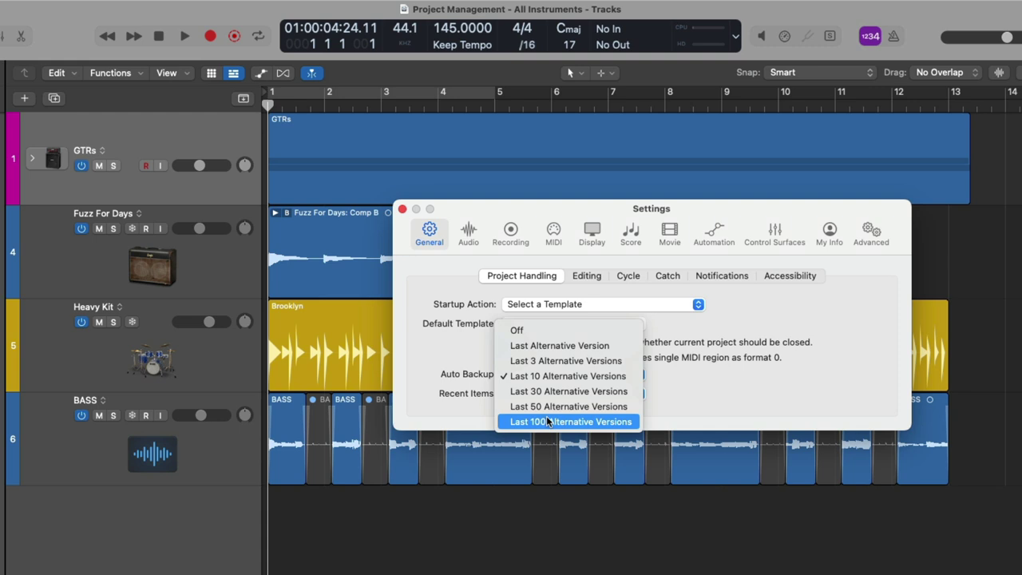
left_click(627, 391)
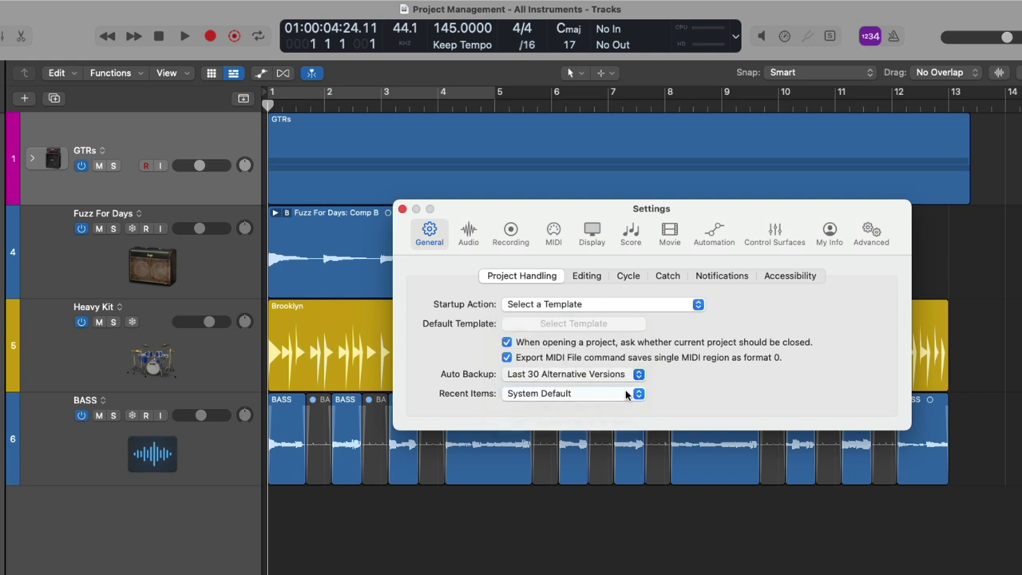
left_click(403, 209)
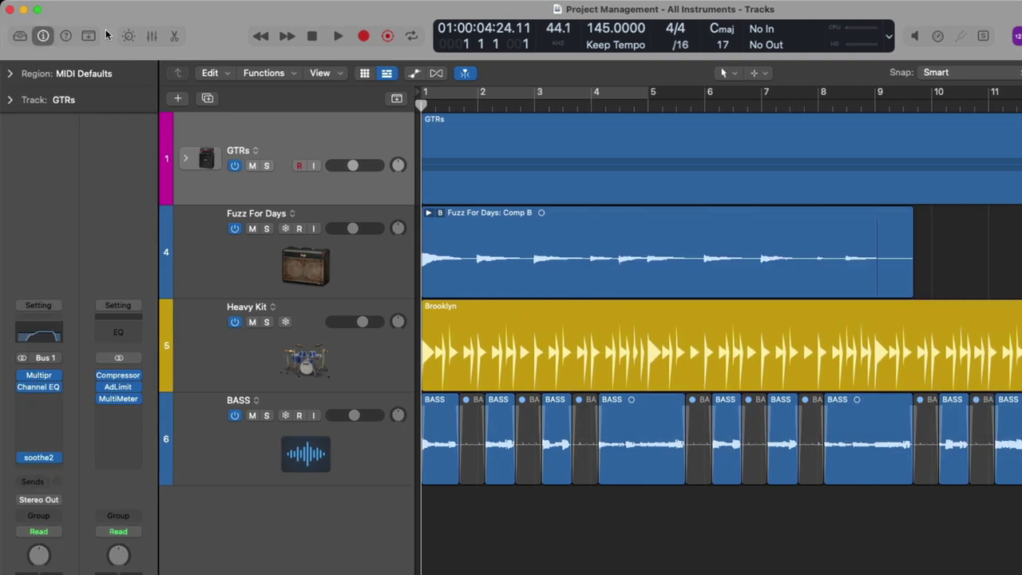
left_click(17, 8)
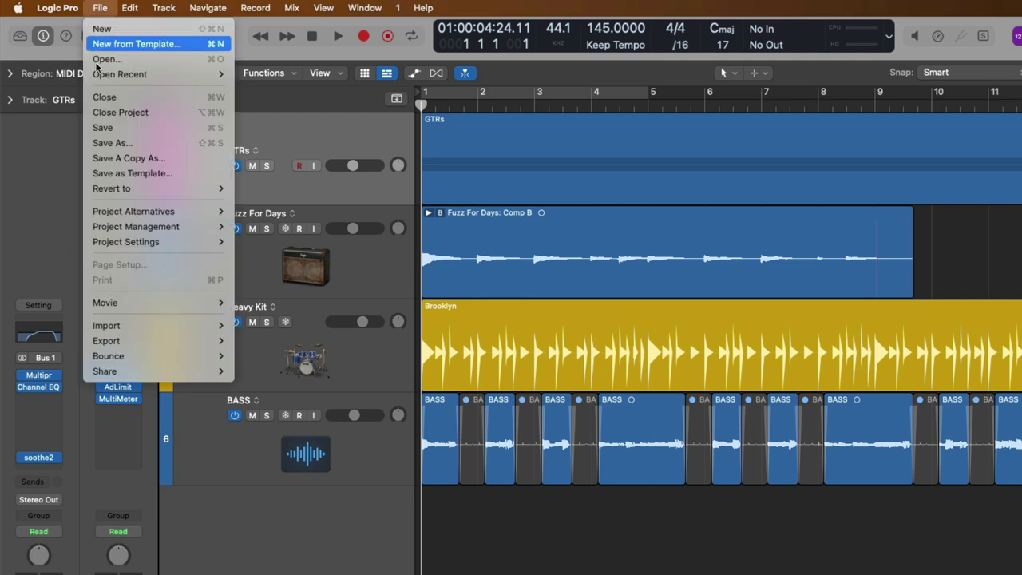
mouse_move(148, 188)
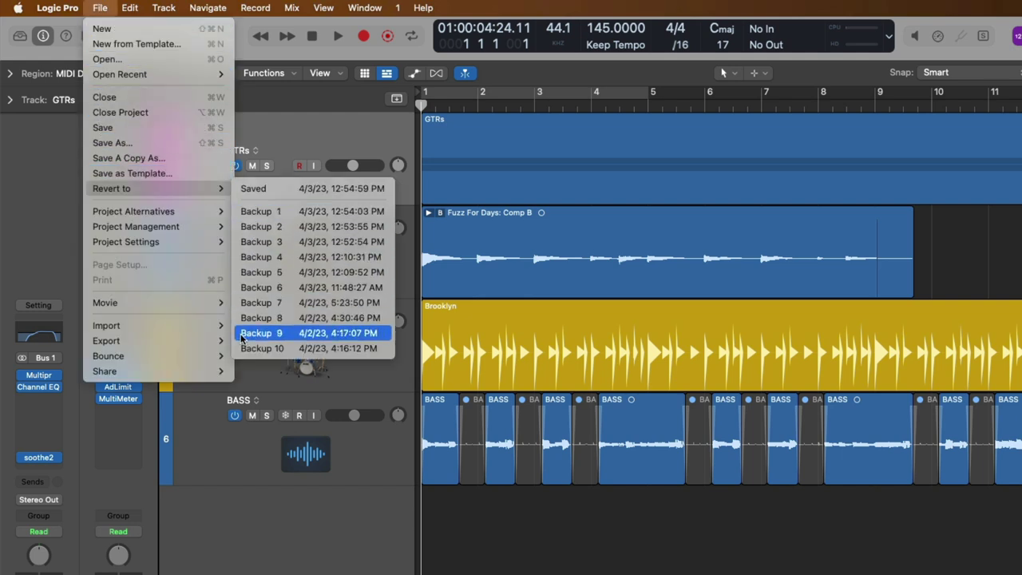
left_click(263, 58)
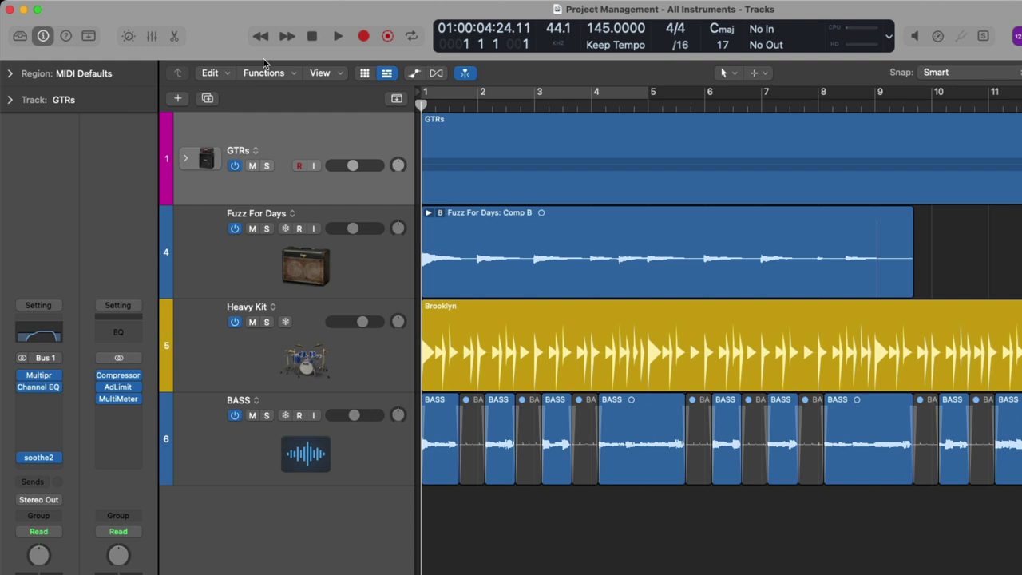
left_click(100, 7)
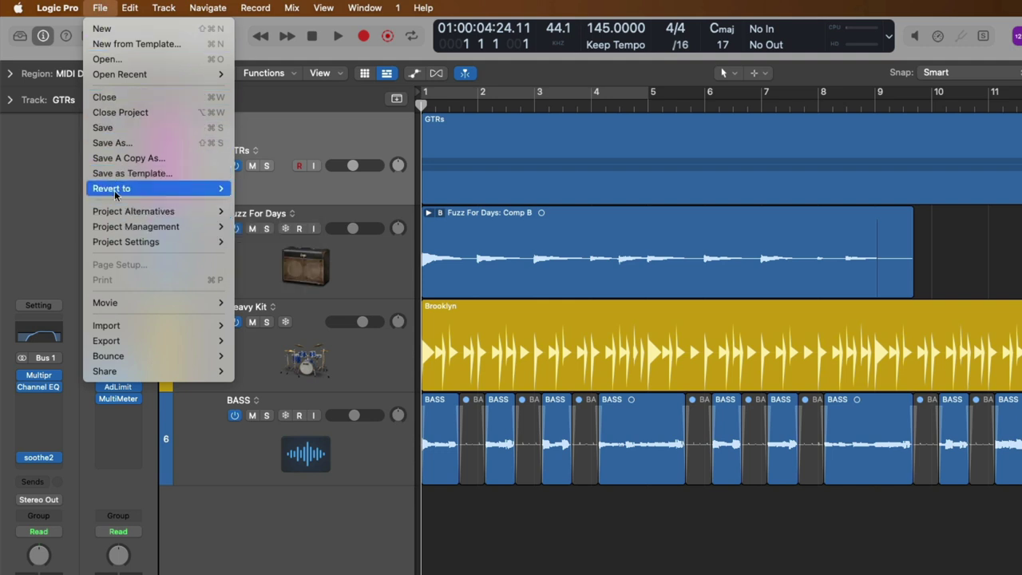
mouse_move(115, 192)
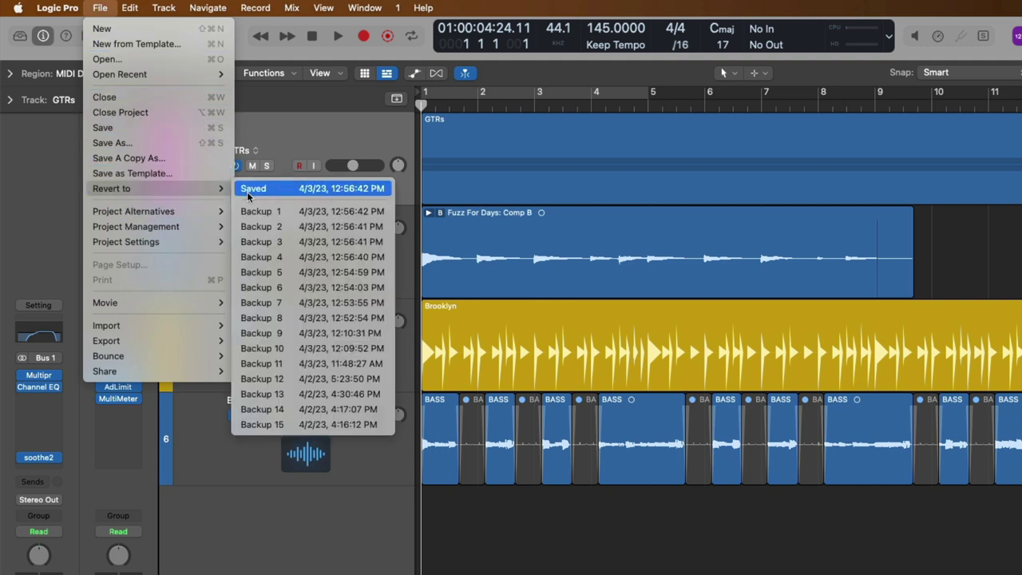
left_click(234, 424)
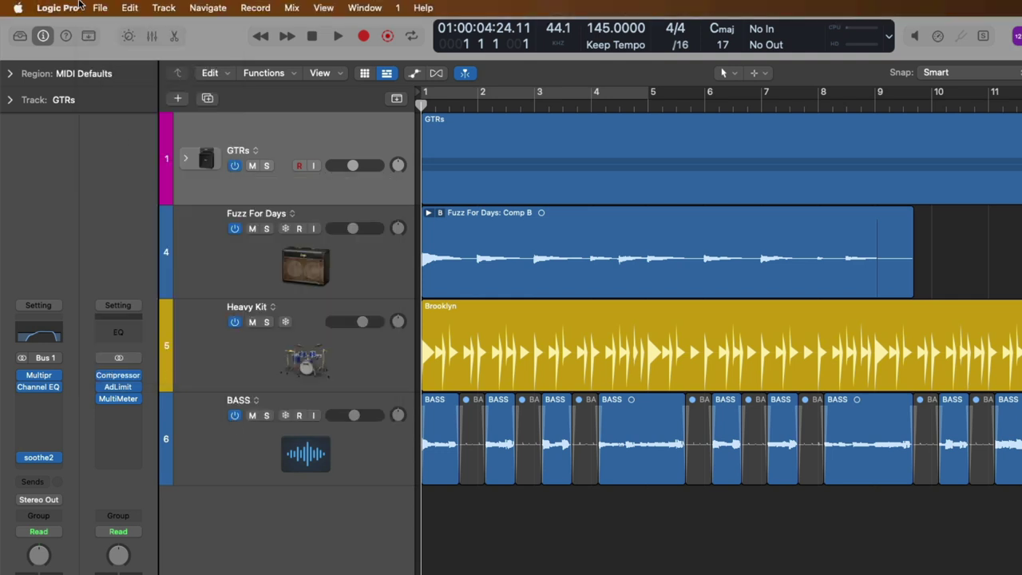
left_click(99, 7)
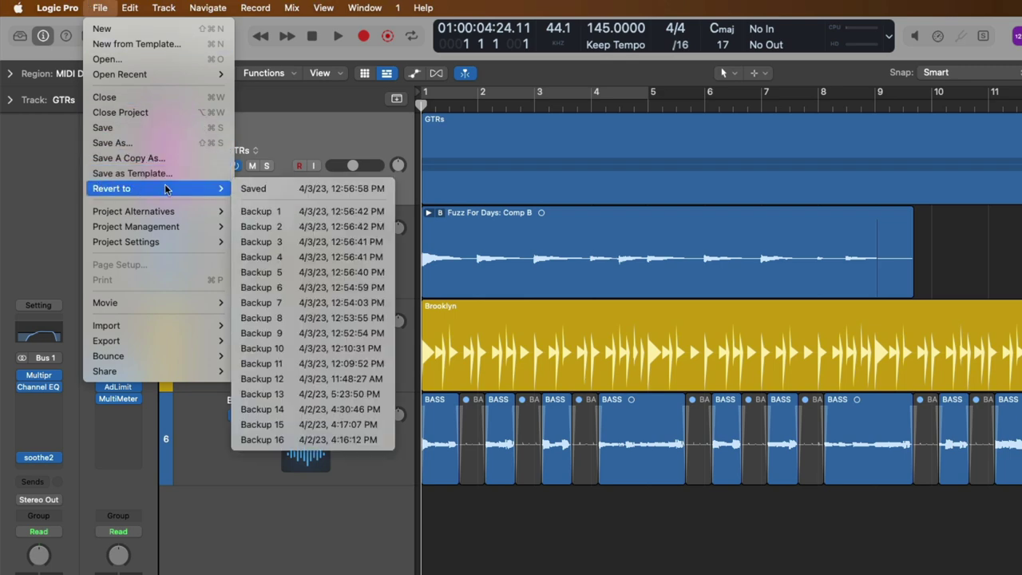
left_click(297, 440)
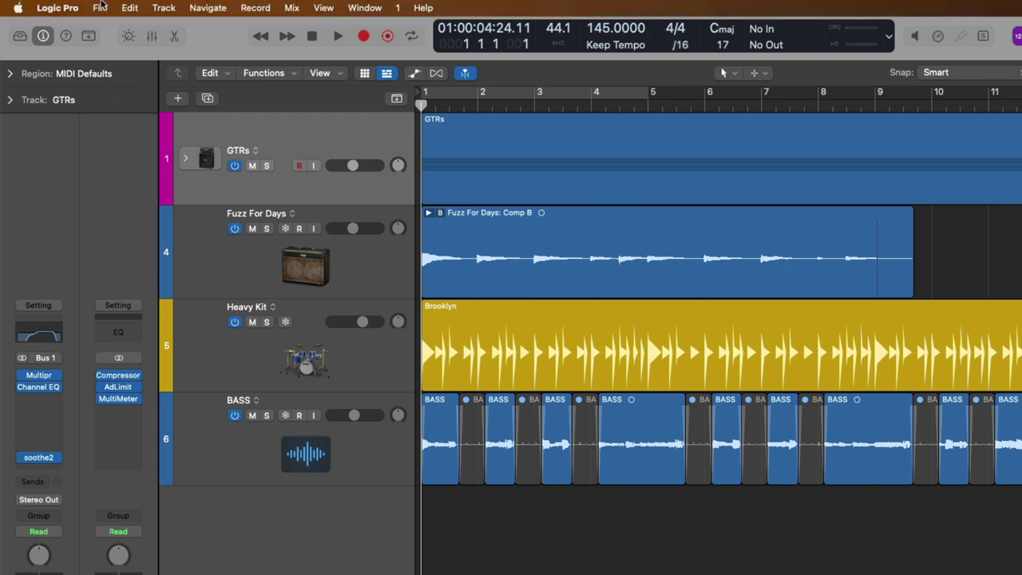
Open the Consolidate Project options from the File > Project Management menu.
left_click(100, 7)
mouse_move(135, 232)
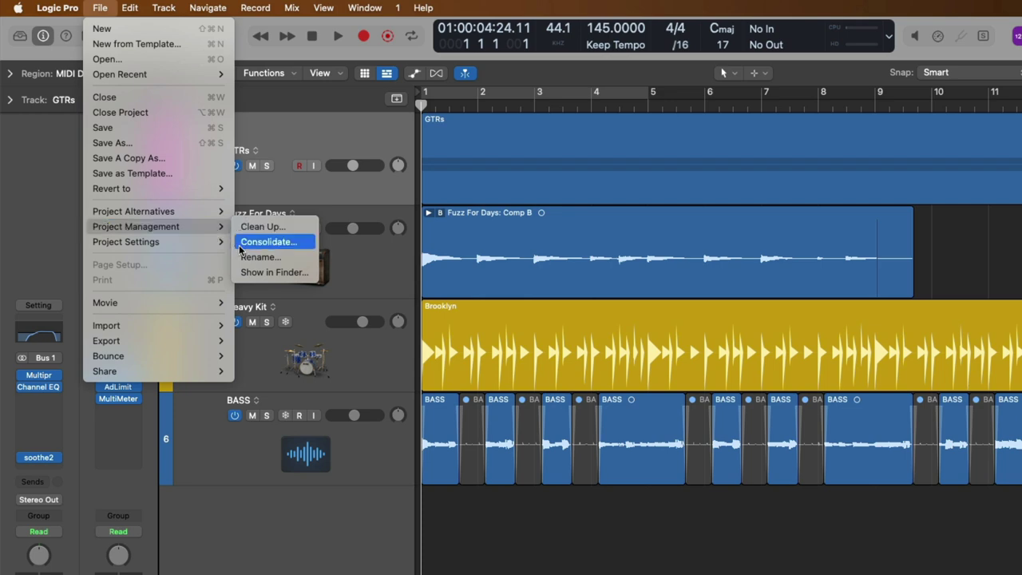
left_click(268, 242)
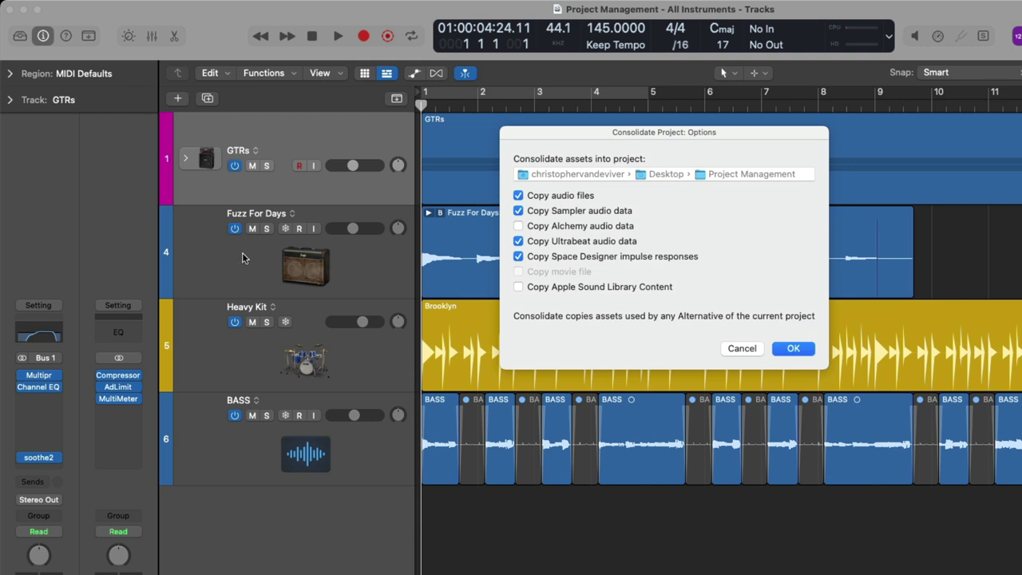
Cancel consolidation, then review the Assets project settings and close them.
left_click(729, 350)
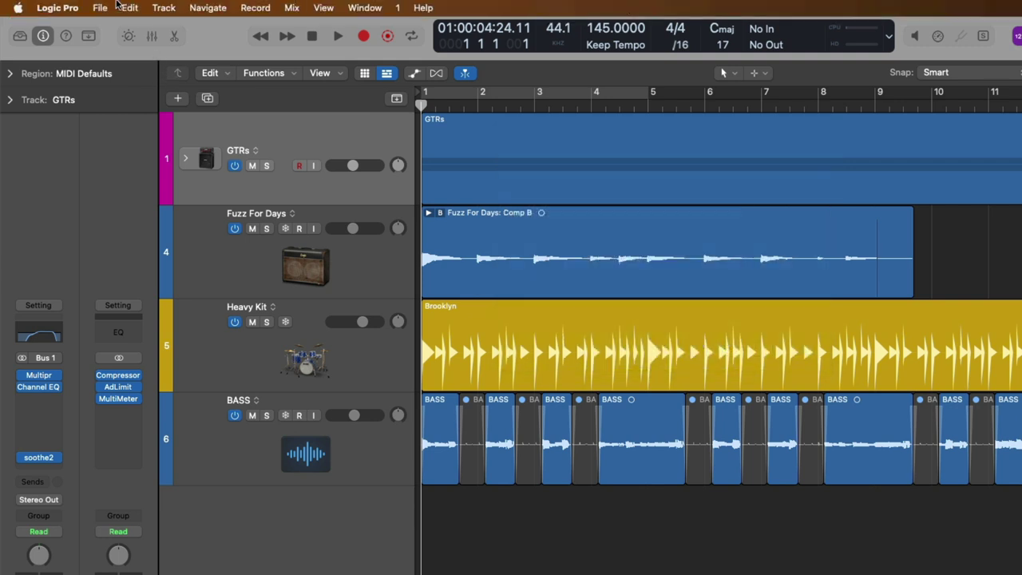
left_click(105, 7)
mouse_move(131, 241)
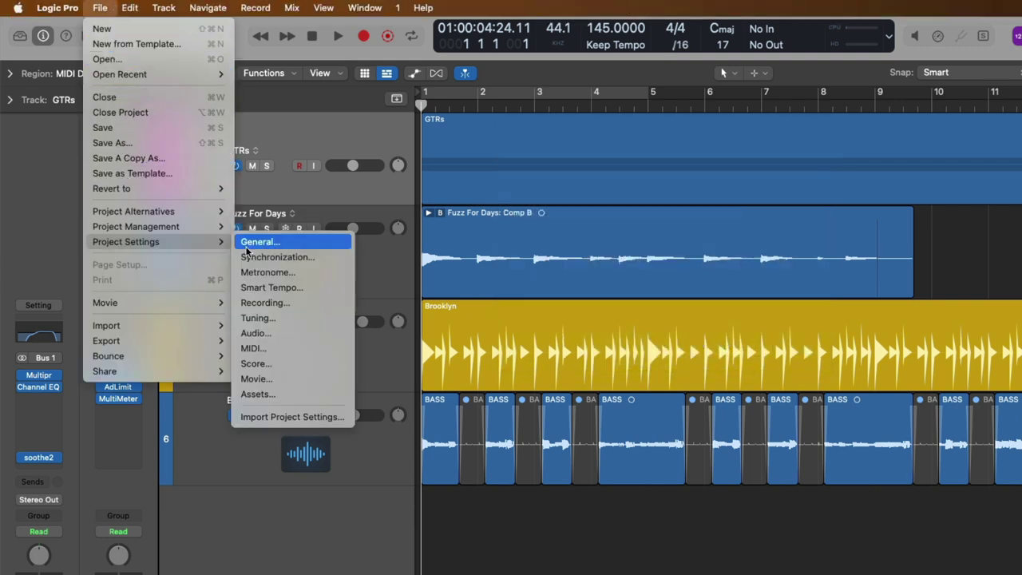
left_click(250, 393)
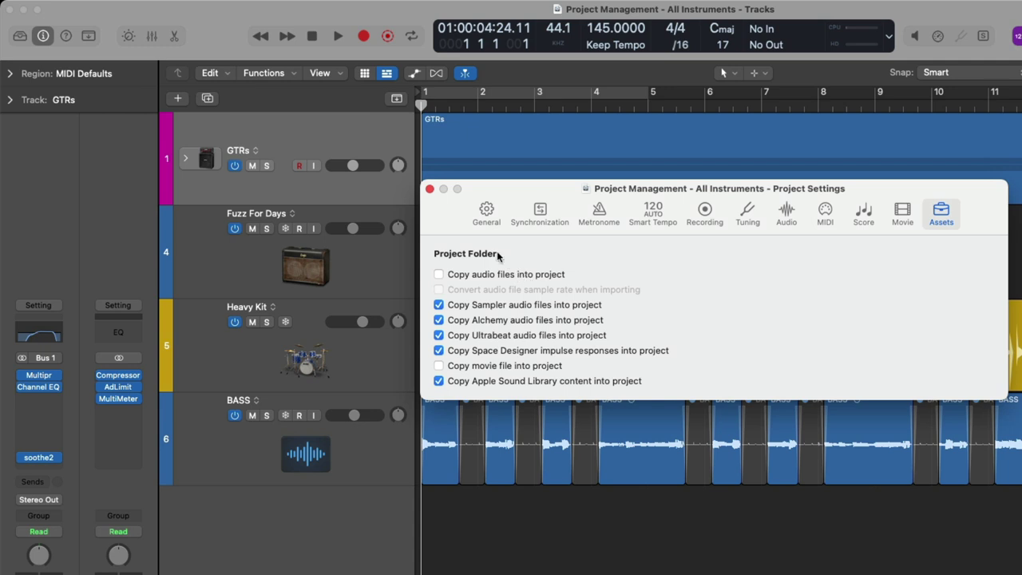
left_click(429, 189)
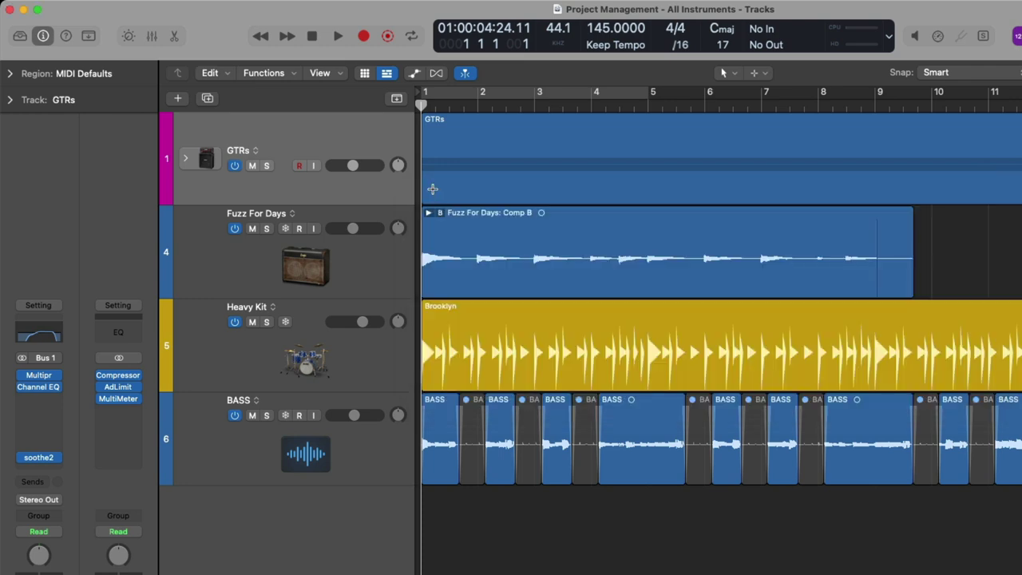
Drag Bass Loop_Bbm_134bpm_1.aif from Finder into Logic as a track, then show Project Management > Audio Files.
key("super+Tab")
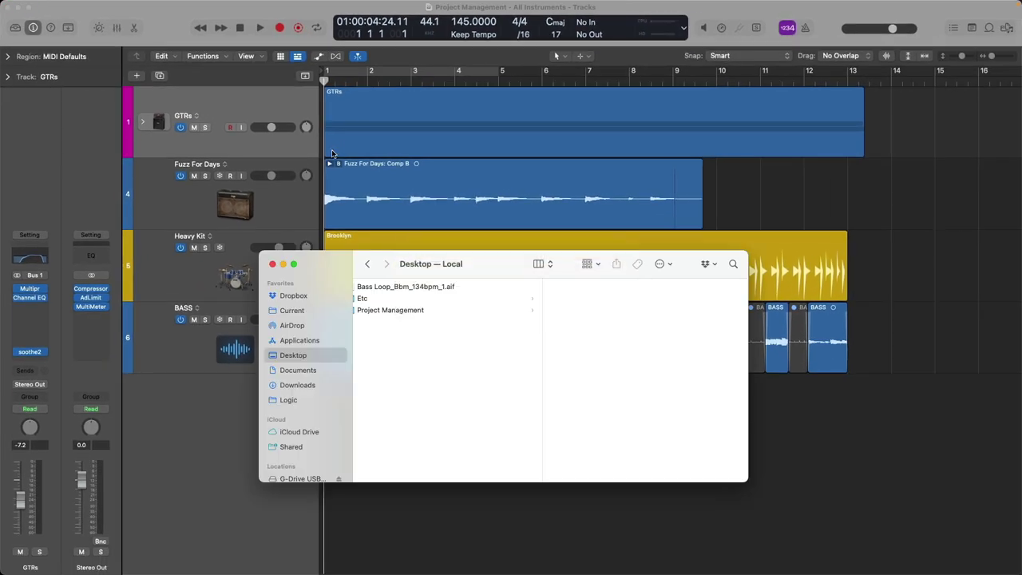
left_click_drag(326, 272, 547, 86)
left_click_drag(615, 105, 326, 435)
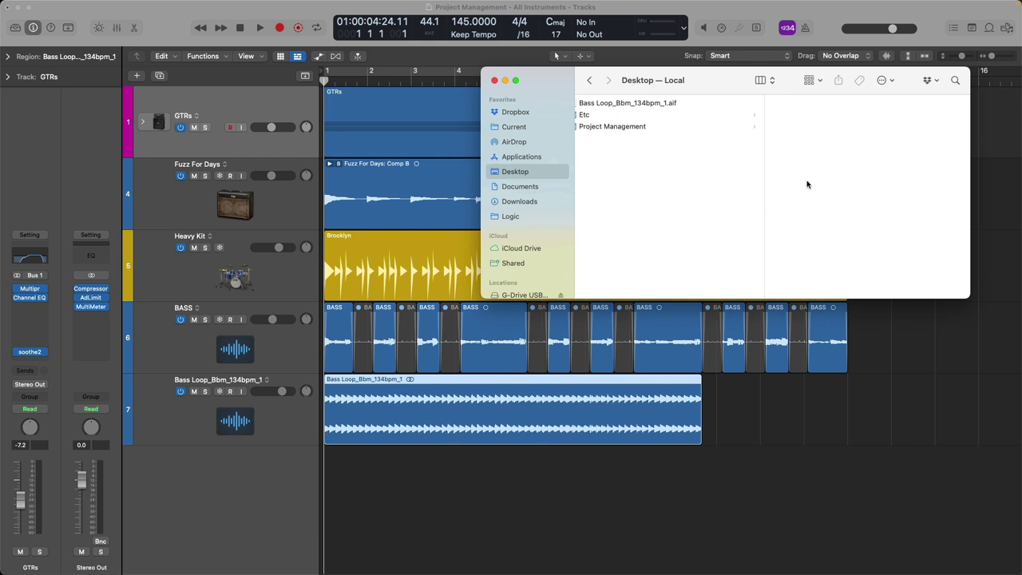
left_click(715, 130)
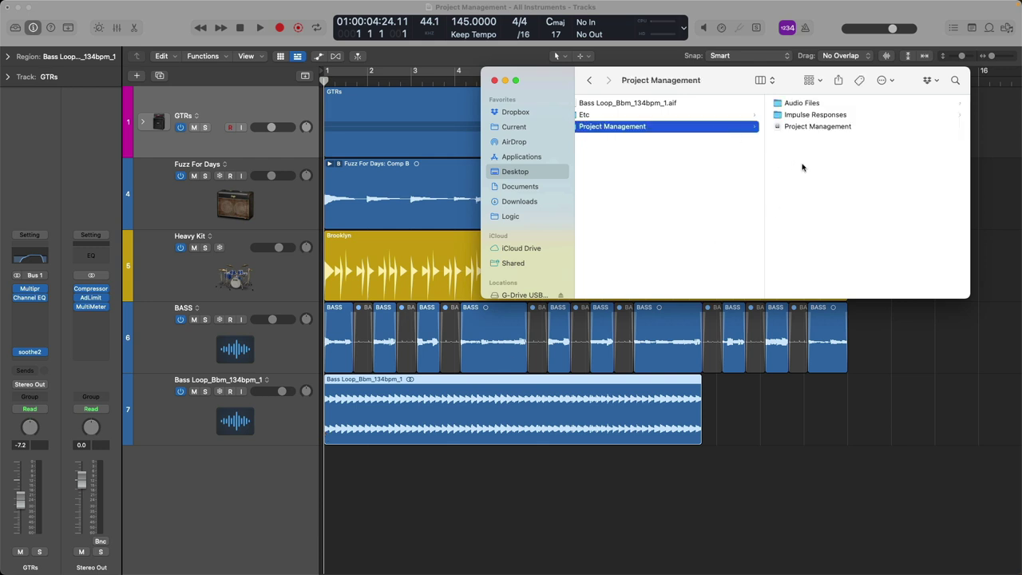
left_click(805, 103)
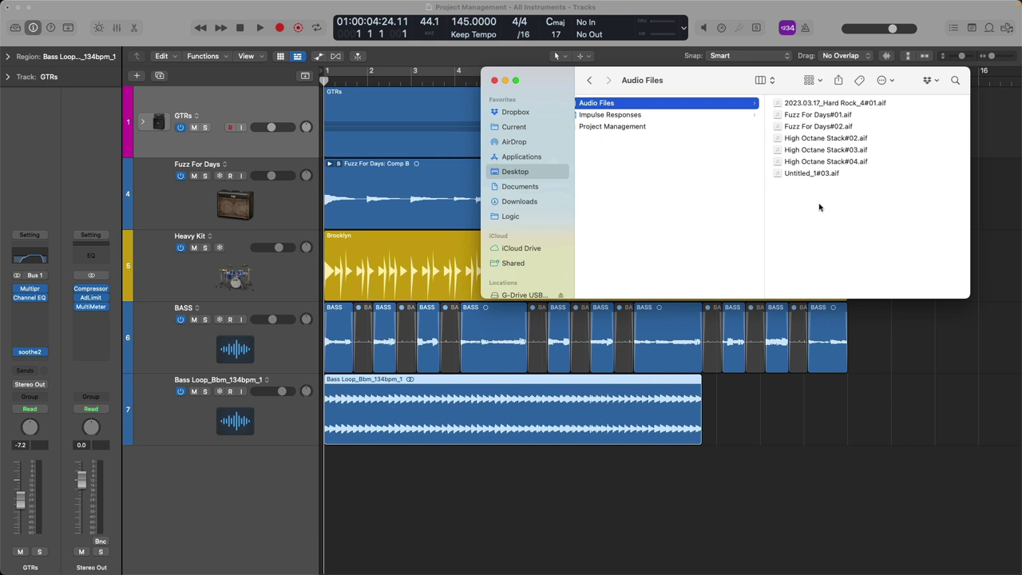
Save the Logic Pro project.
left_click(309, 12)
left_click(77, 6)
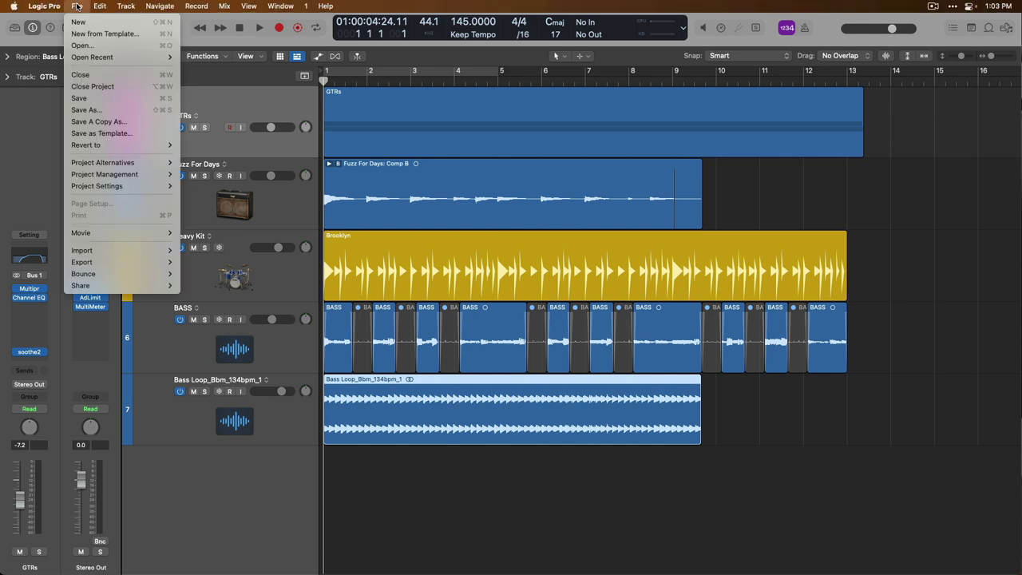
left_click(78, 98)
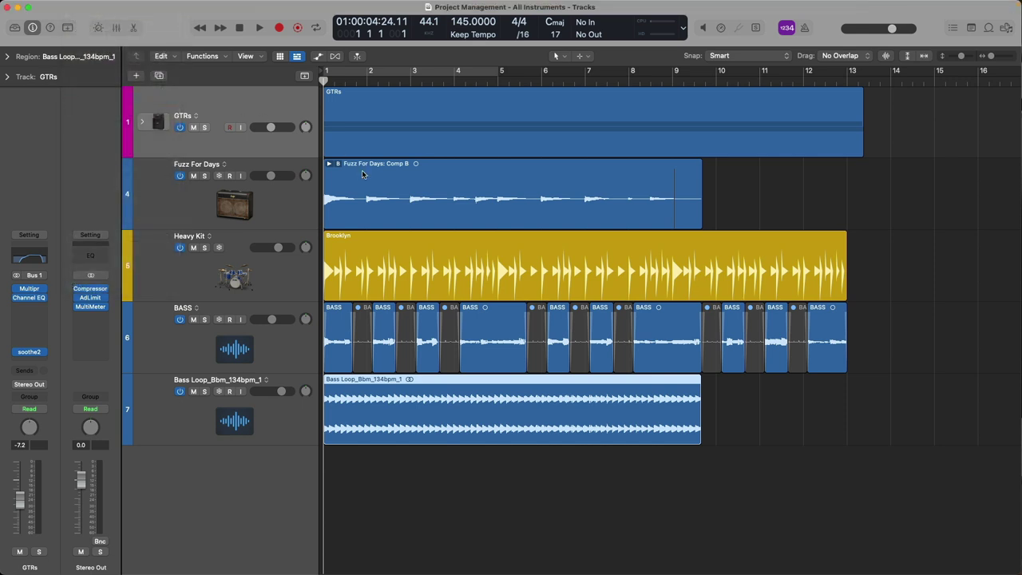
Move Bass Loop_Bbm_134bpm_1.aif to the Trash in Finder, then undo it with Command-Z.
key("super+Tab")
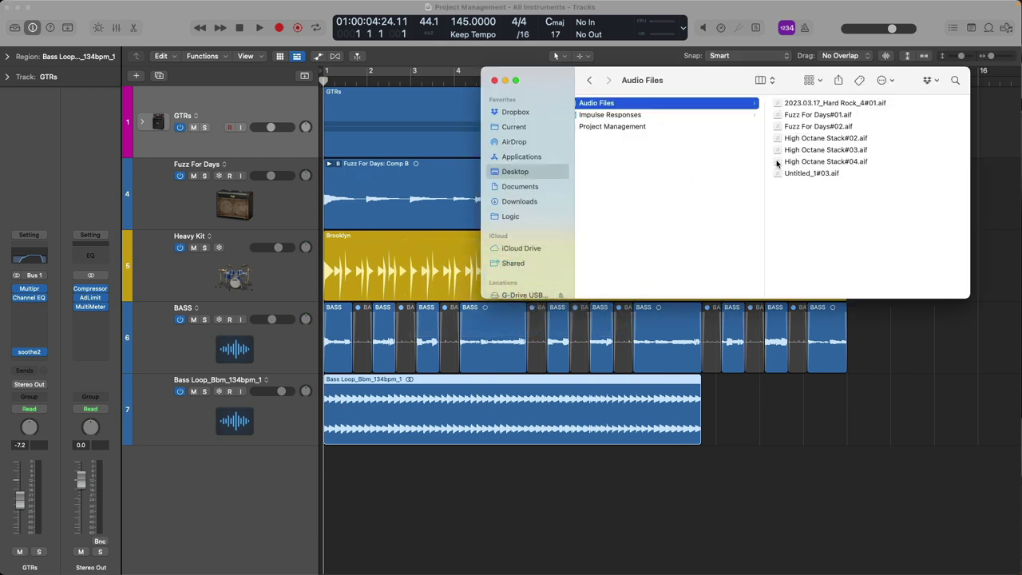
scroll(678, 187, "left", 5)
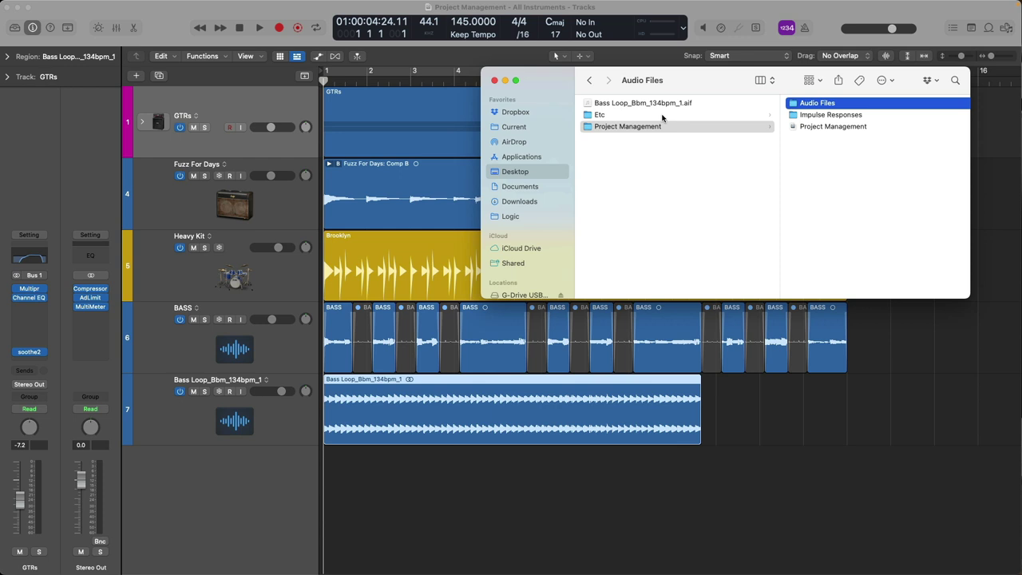
right_click(663, 103)
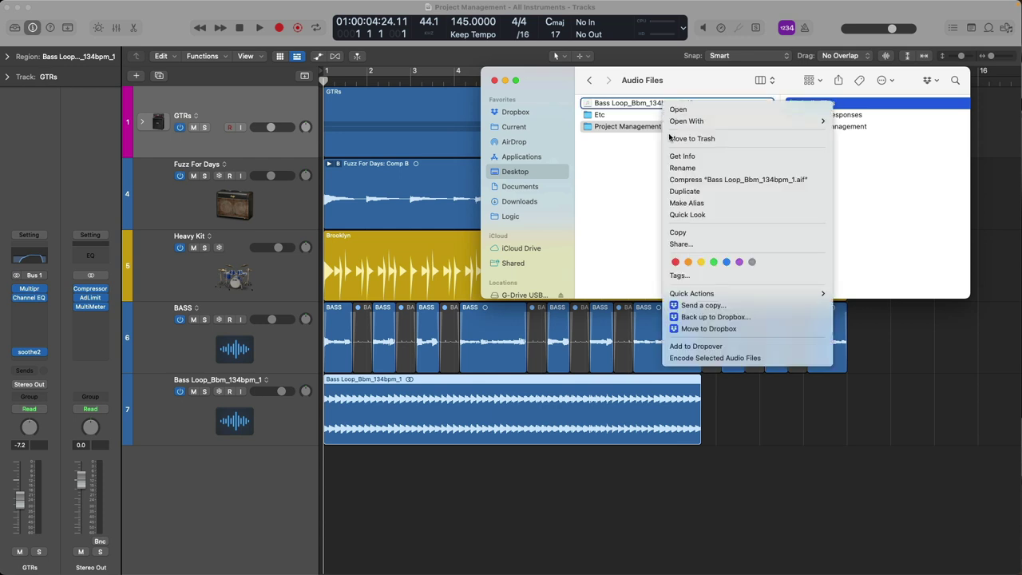
left_click(688, 138)
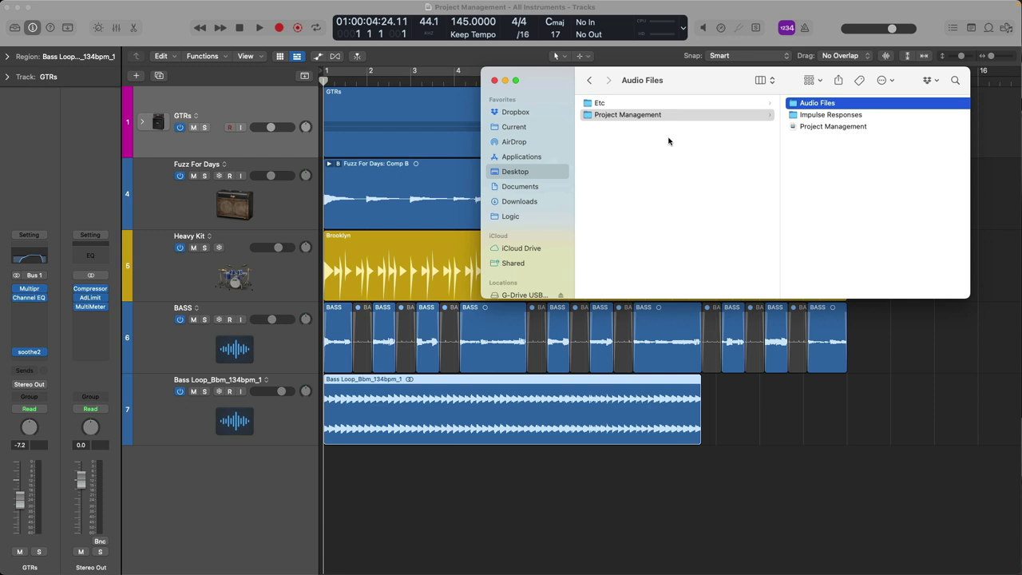
key("super+z")
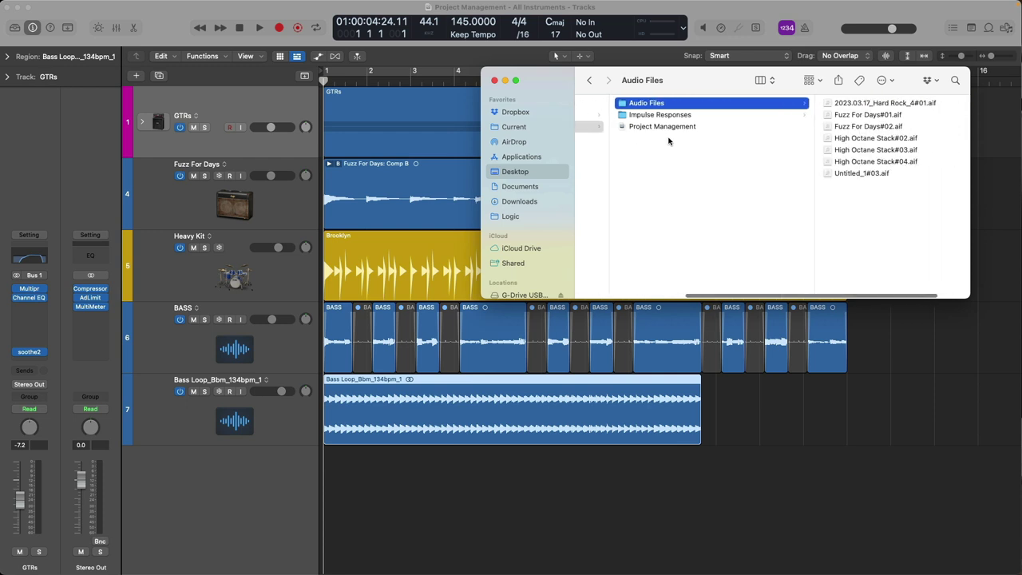
scroll(668, 140, "right", 1)
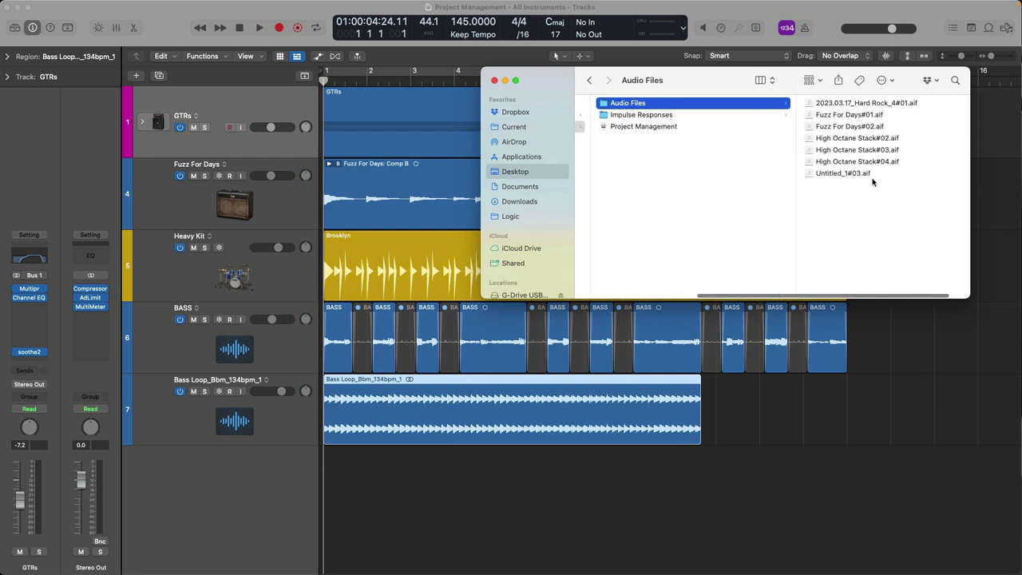
Reopen the Assets project settings to check that Copy audio files into project is off.
left_click(187, 32)
left_click(76, 5)
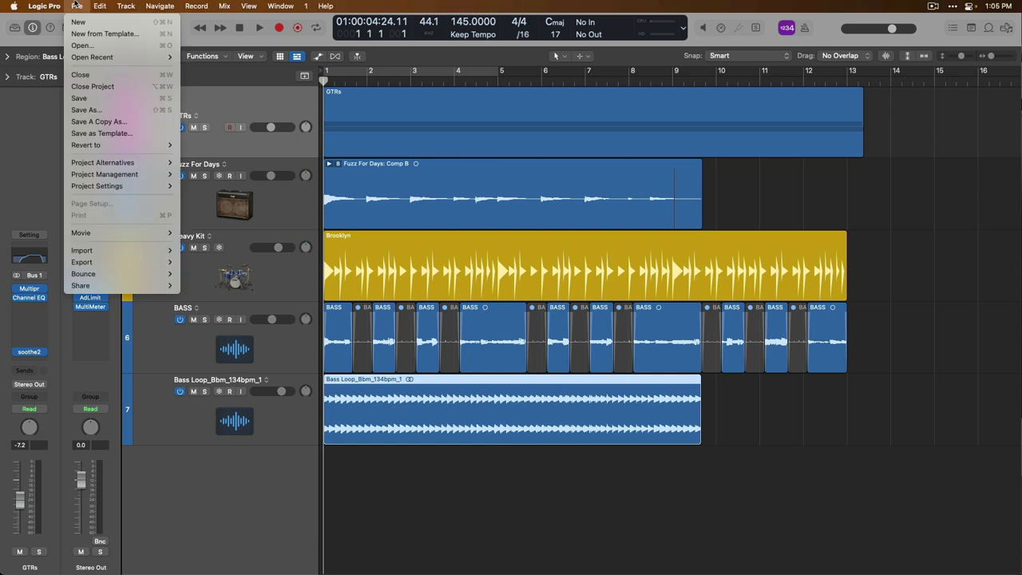
mouse_move(145, 188)
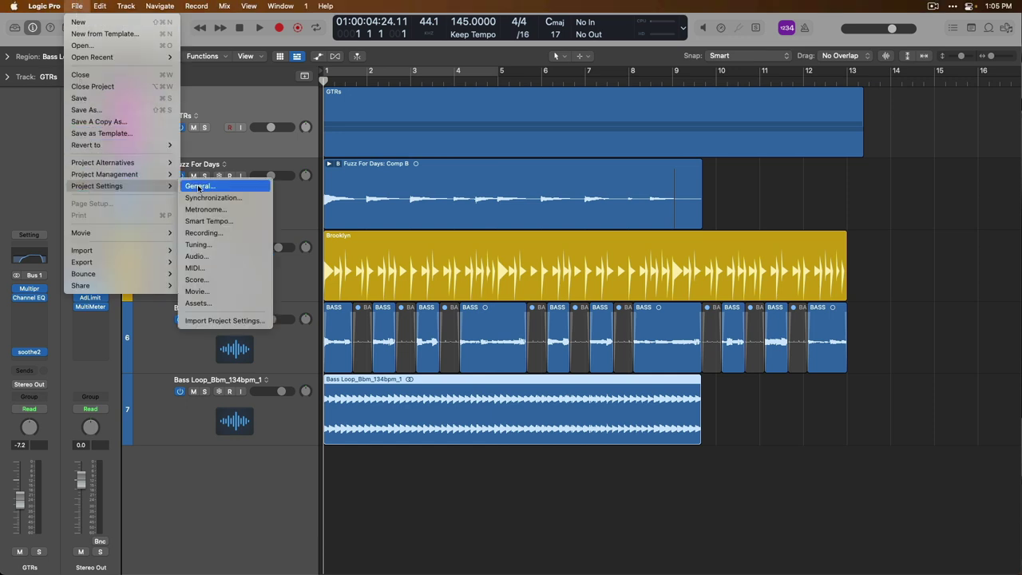
left_click(216, 304)
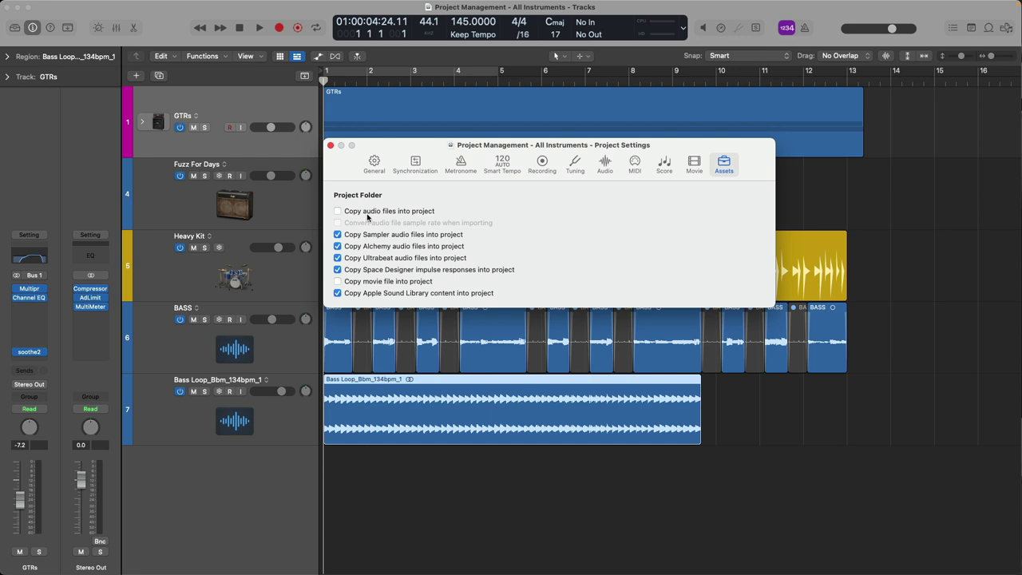
Consolidate the project with Copy Alchemy audio data and Copy Apple Sound Library Content ticked.
left_click(330, 145)
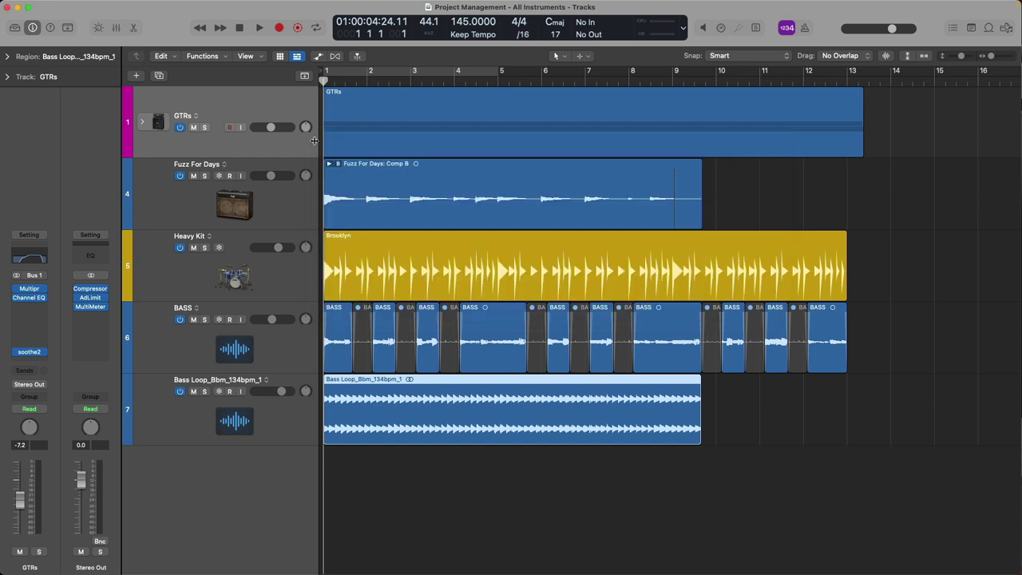
left_click(76, 5)
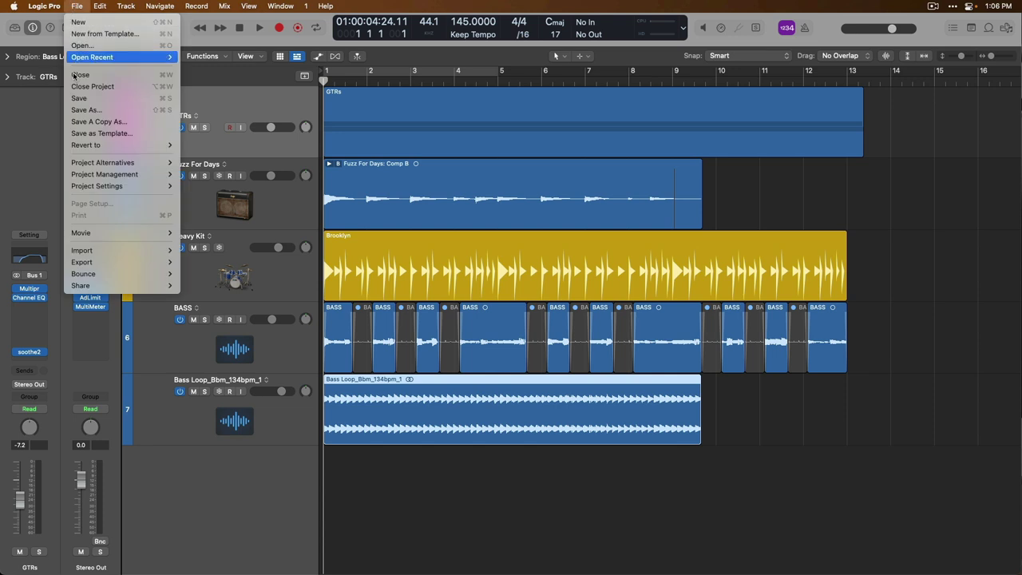
mouse_move(80, 174)
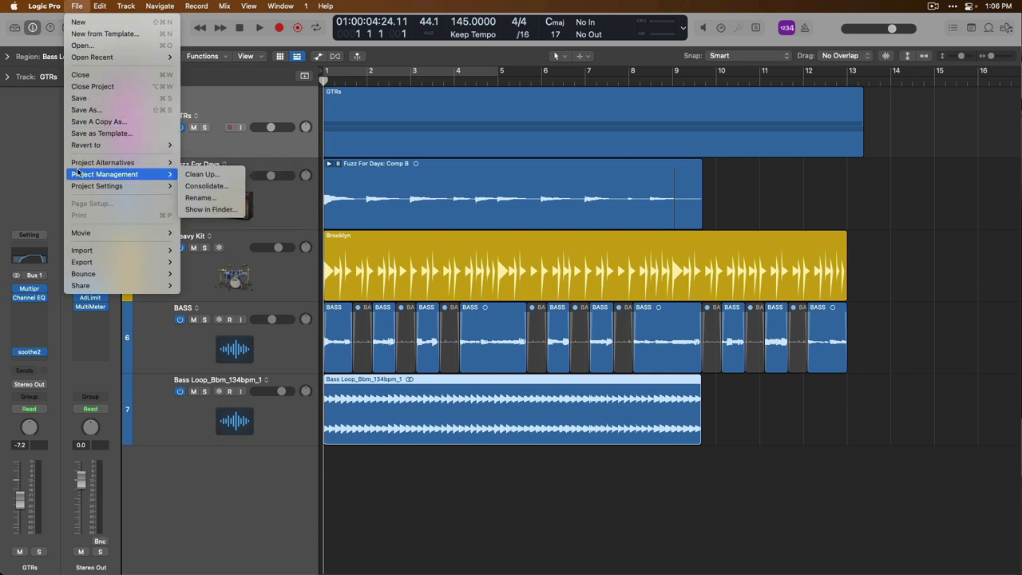
left_click(185, 186)
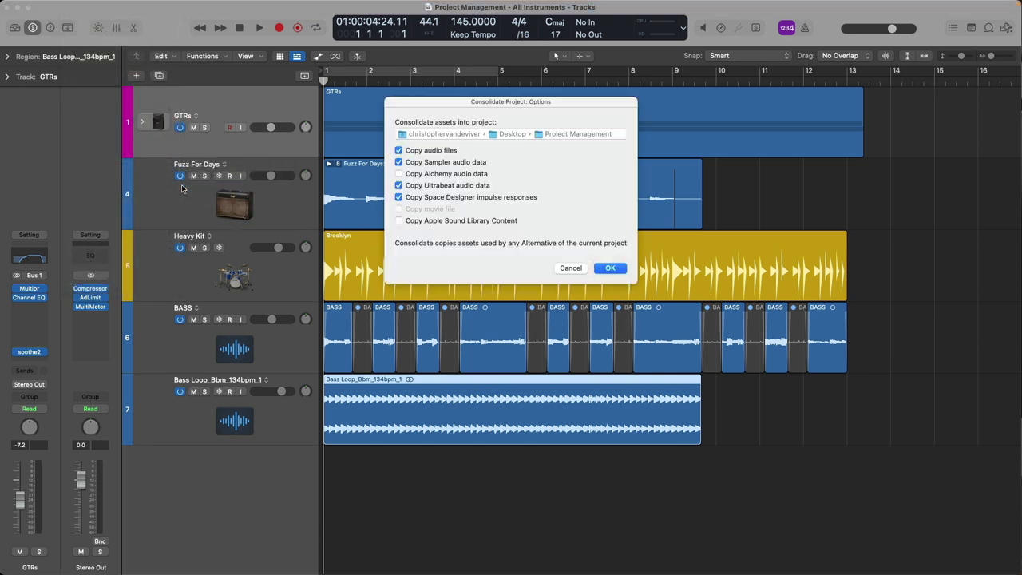
left_click(398, 173)
left_click(399, 220)
left_click(607, 269)
Switch to Finder and scroll the column view back to the Desktop level.
key("super+Tab")
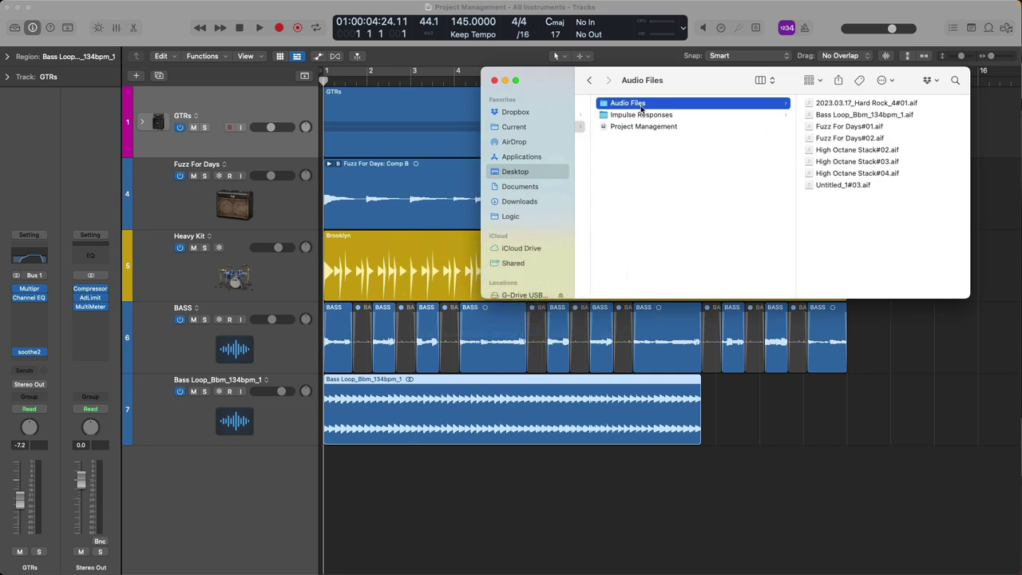
scroll(638, 163, "left", 3)
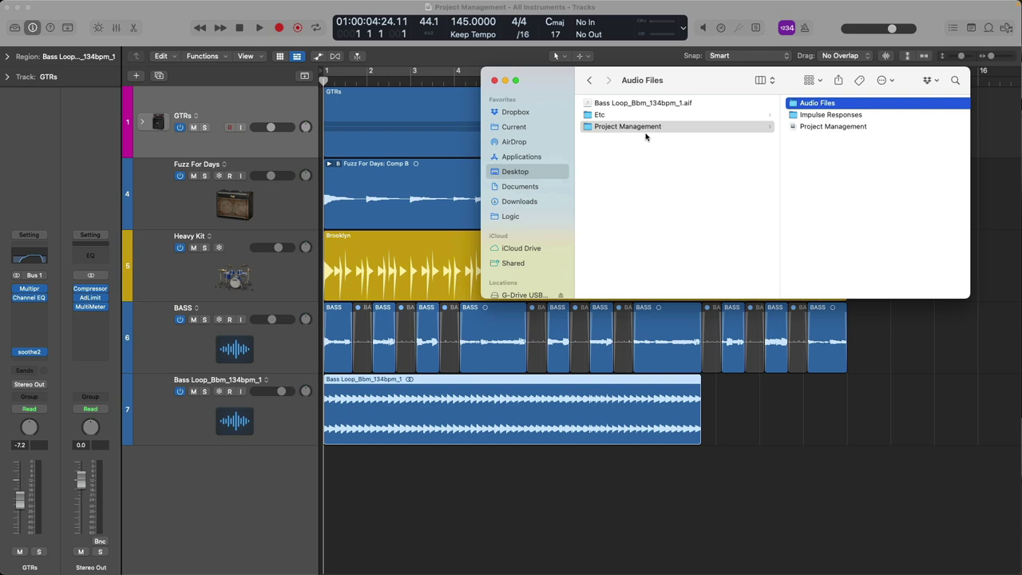
Create a project alternative named 'All Instruments w Bass Loop', saving changes to All Instruments.
left_click(718, 391)
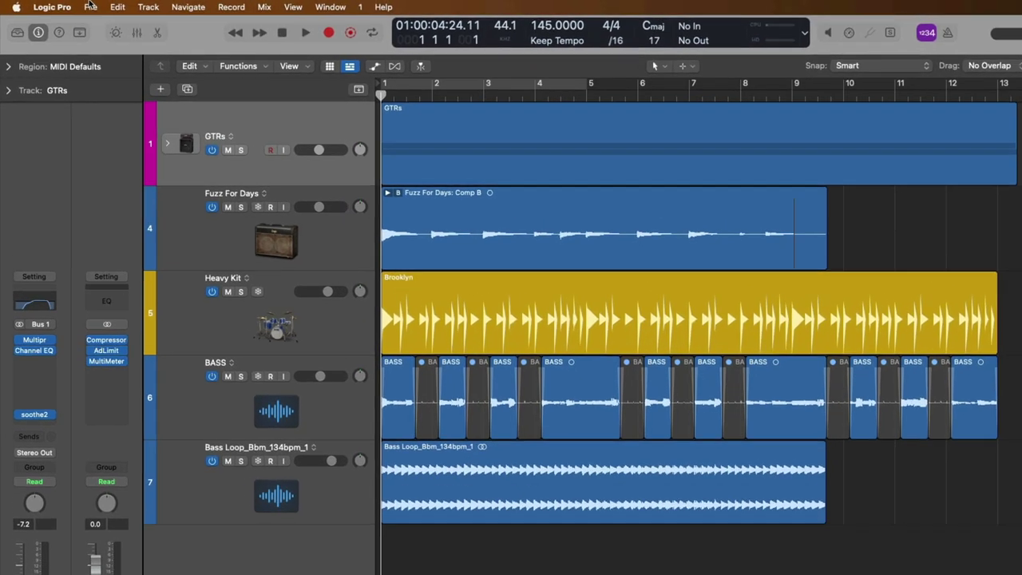
left_click(78, 6)
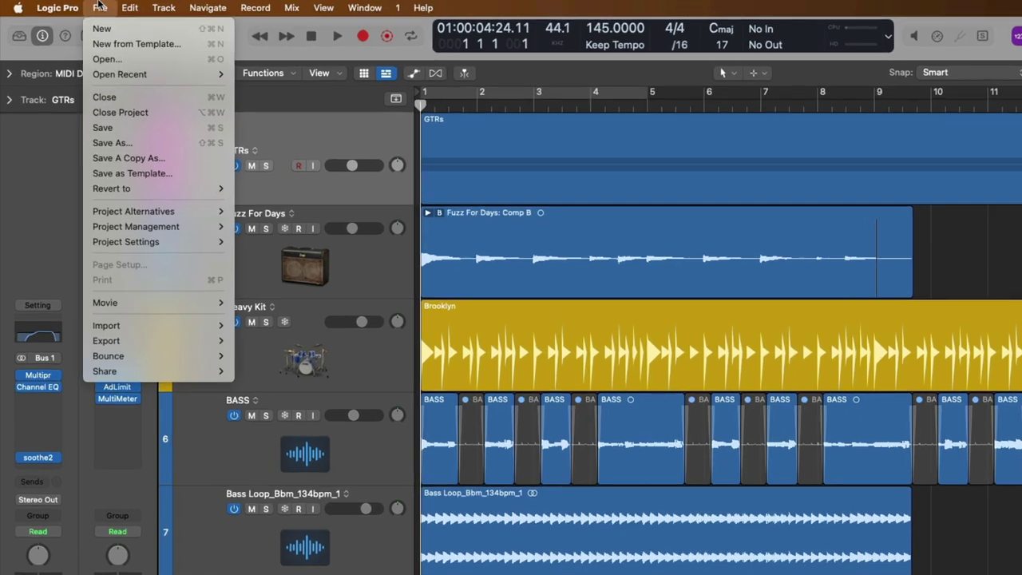
mouse_move(144, 210)
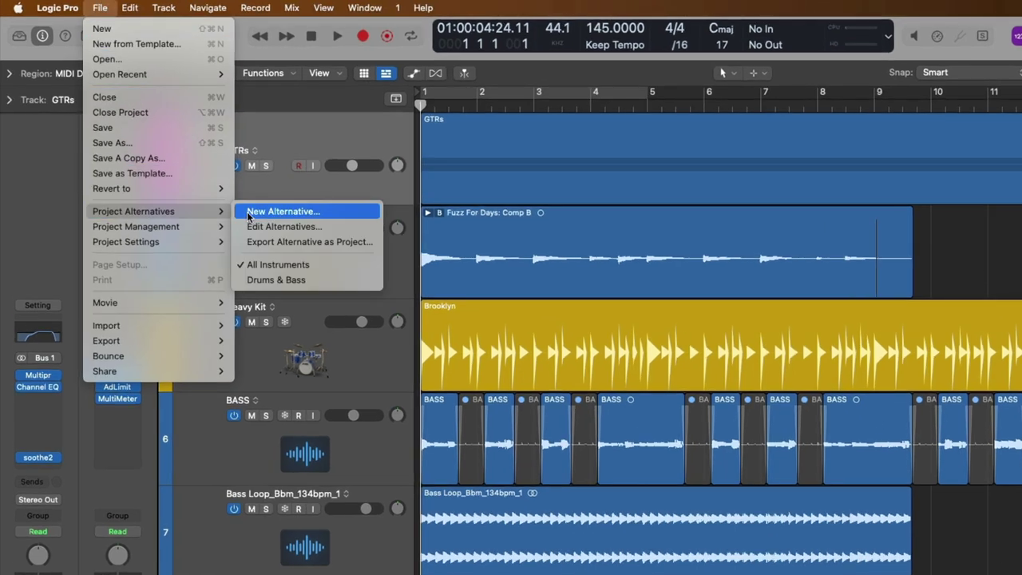
left_click(252, 212)
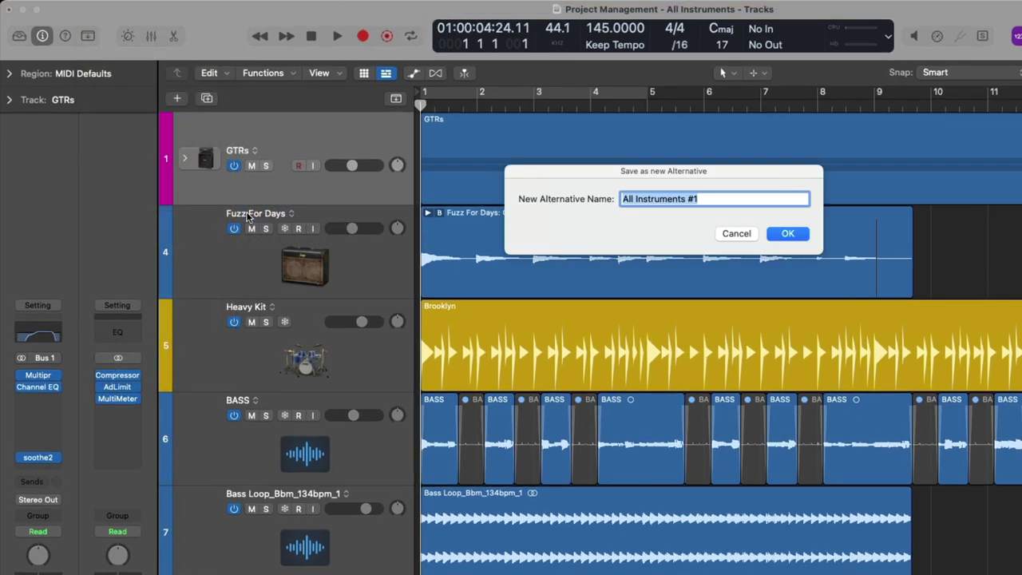
key("Right")
key("BackSpace")
key("BackSpace")
type("w Bass Lop")
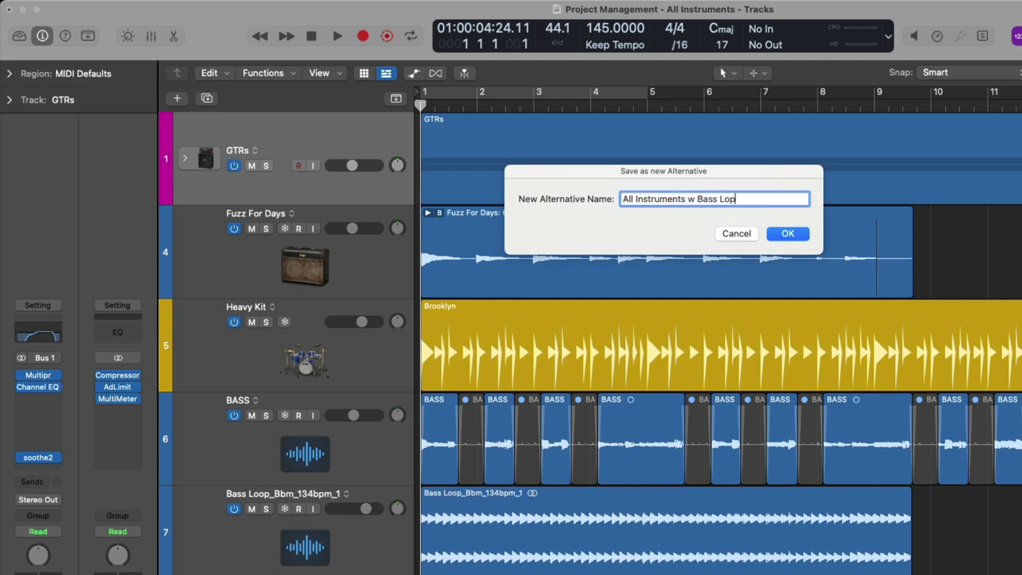
key("BackSpace")
type("op")
key("Return")
left_click(619, 282)
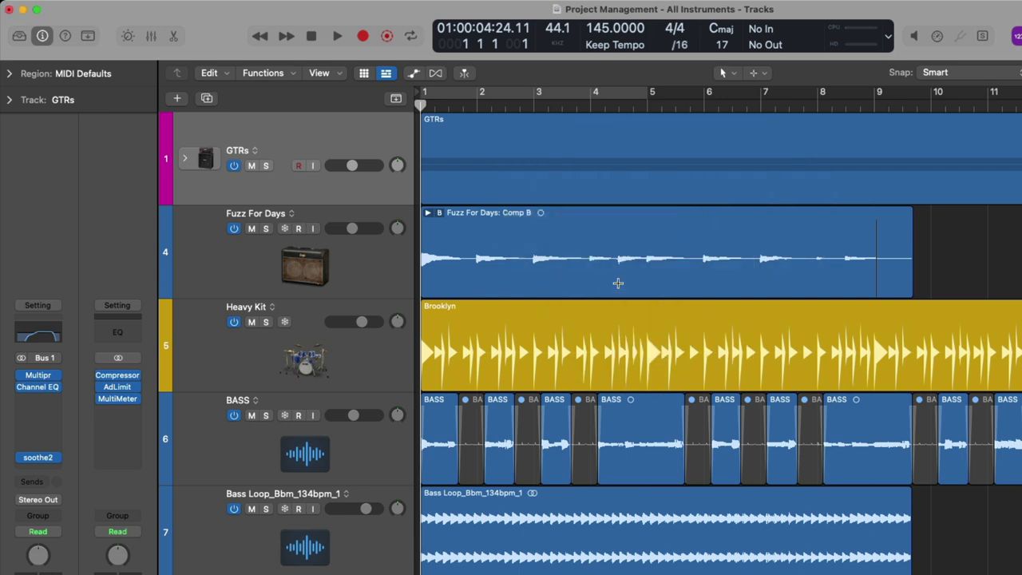
In Edit Alternatives, remove and confirm deleting the Drums & Bass alternative.
left_click(99, 8)
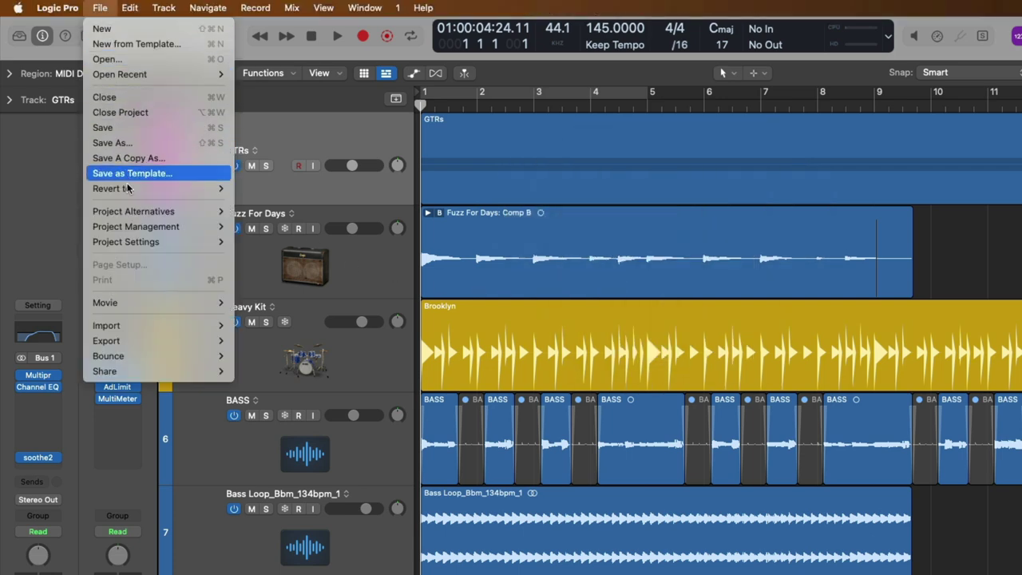
mouse_move(140, 211)
left_click(248, 226)
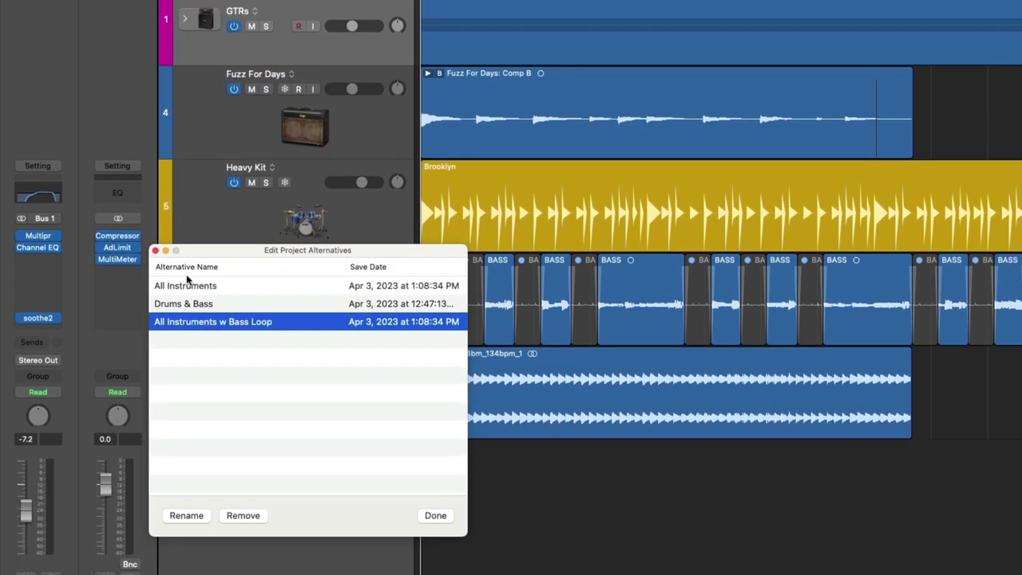
left_click(183, 443)
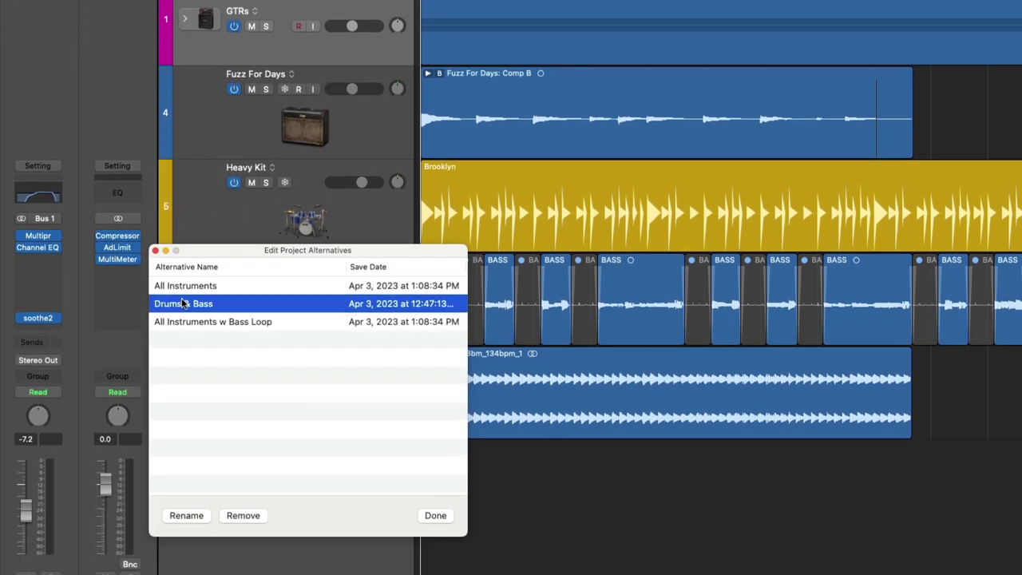
left_click(247, 517)
left_click(674, 139)
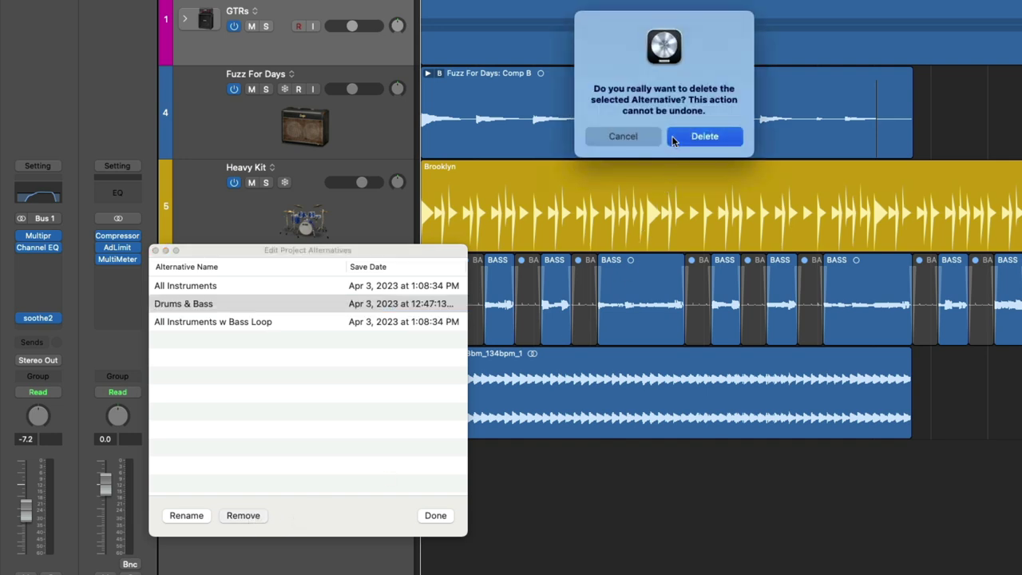
left_click(435, 516)
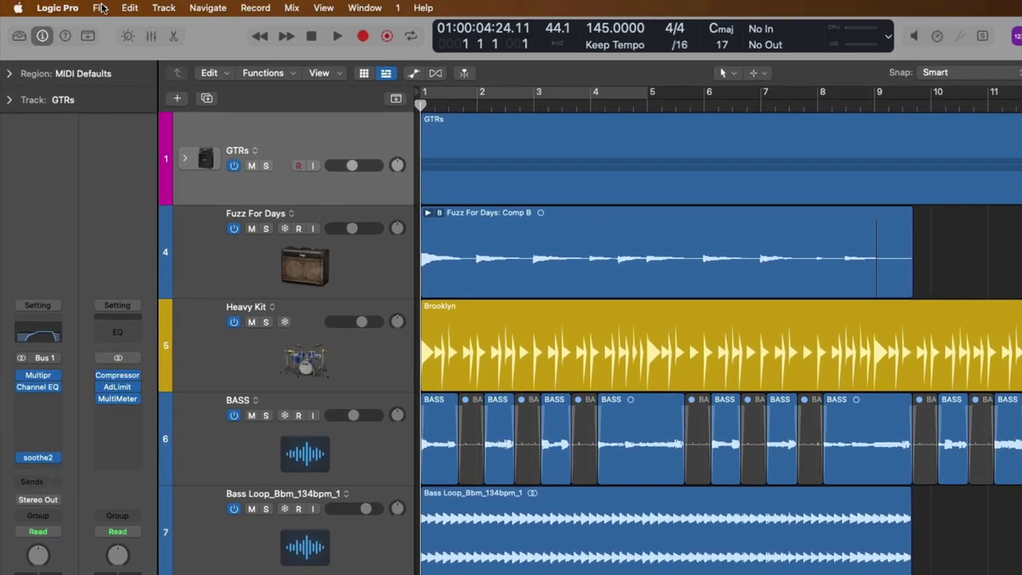
Run Clean Up Project with Delete Unused Files, Delete Backups and Delete Media Browser Files all enabled.
left_click(103, 8)
mouse_move(131, 228)
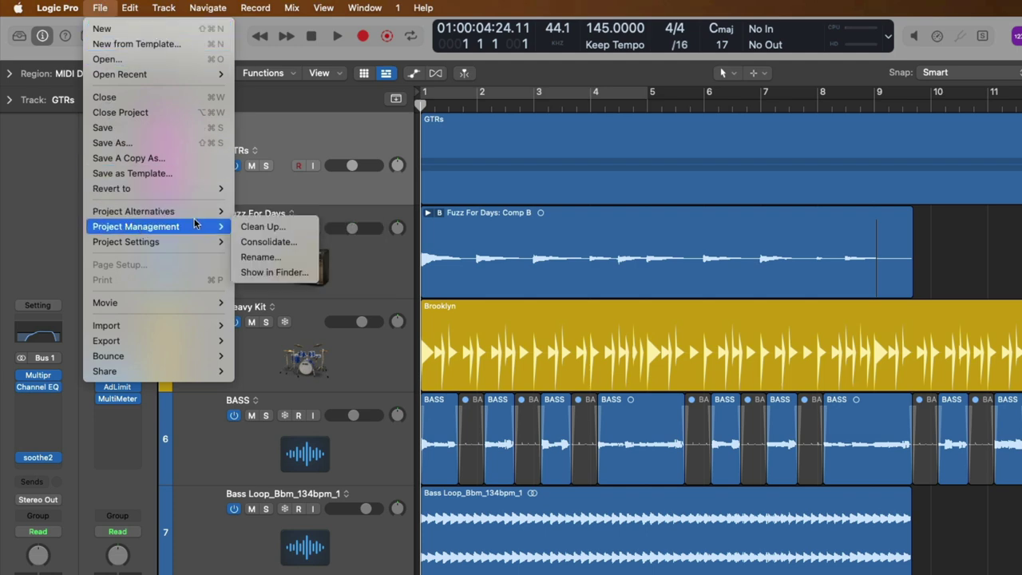
left_click(249, 228)
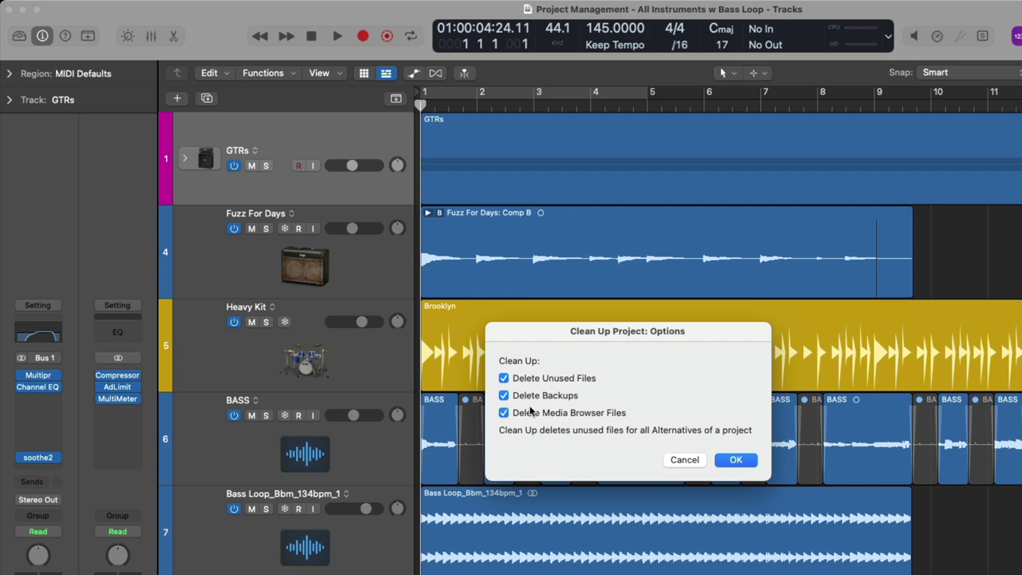
mouse_move(532, 414)
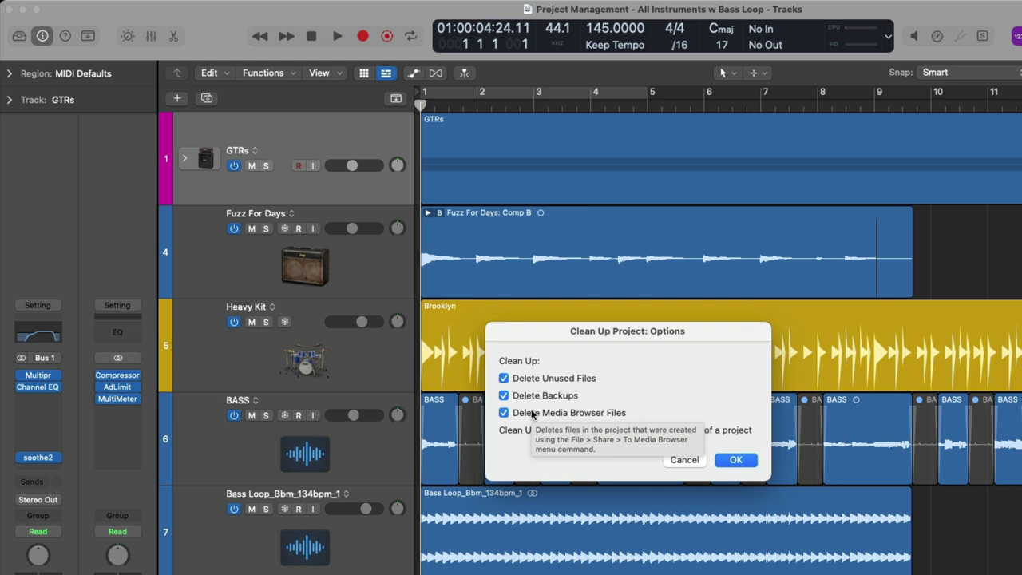
left_click(529, 397)
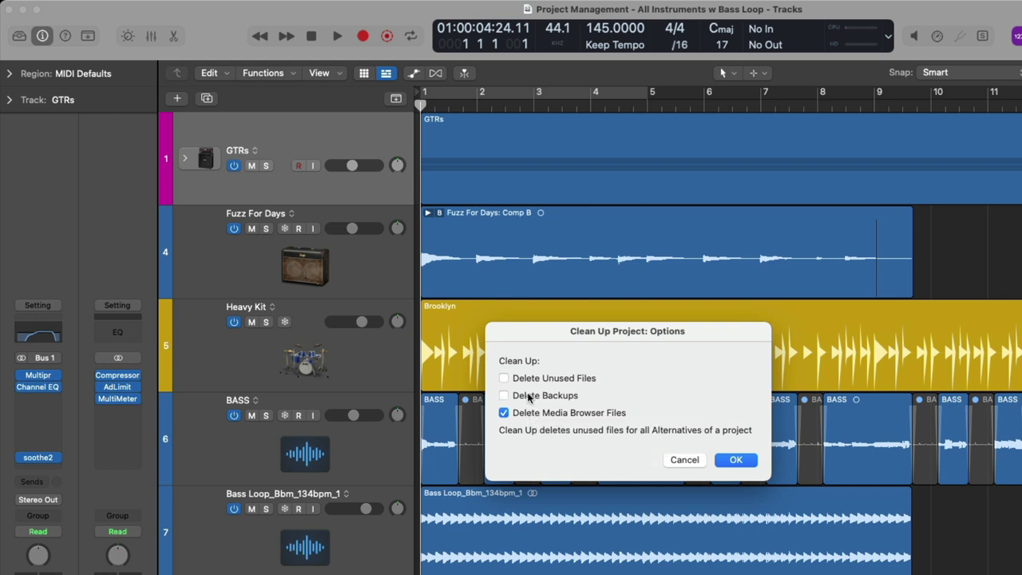
left_click(556, 380)
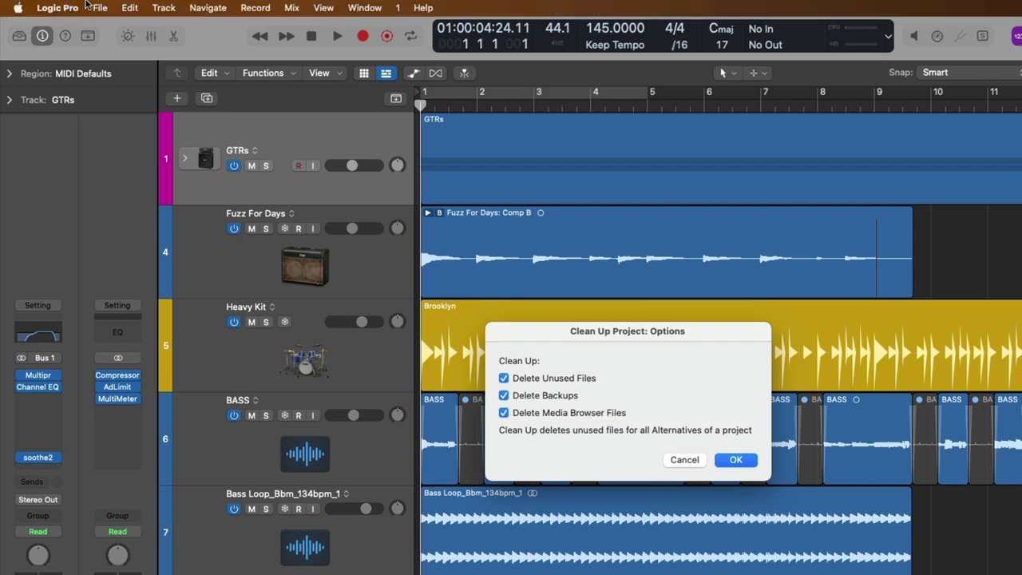
left_click(96, 7)
mouse_move(126, 194)
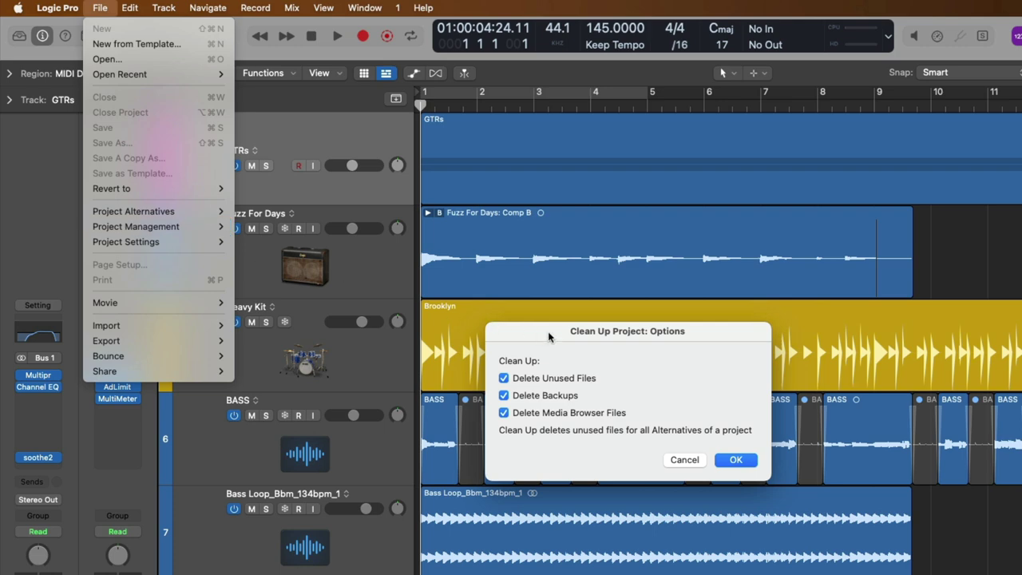
left_click(551, 338)
left_click(723, 458)
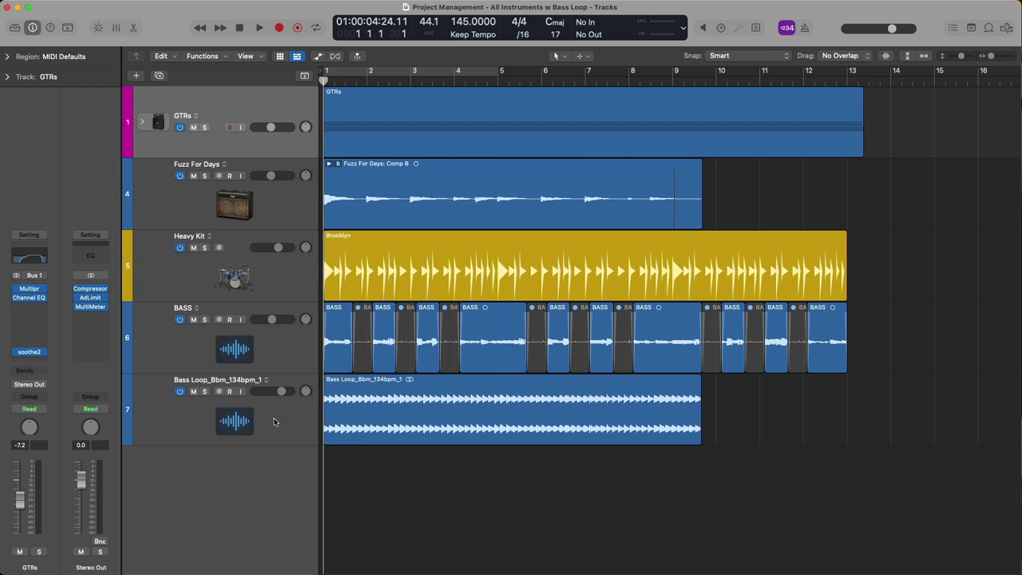
left_click(273, 422)
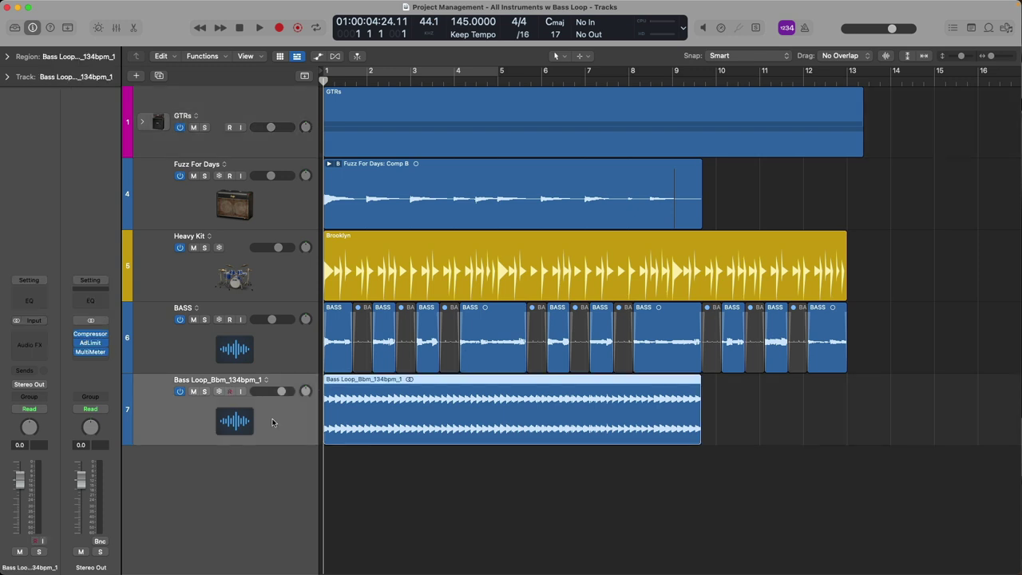
key("Delete")
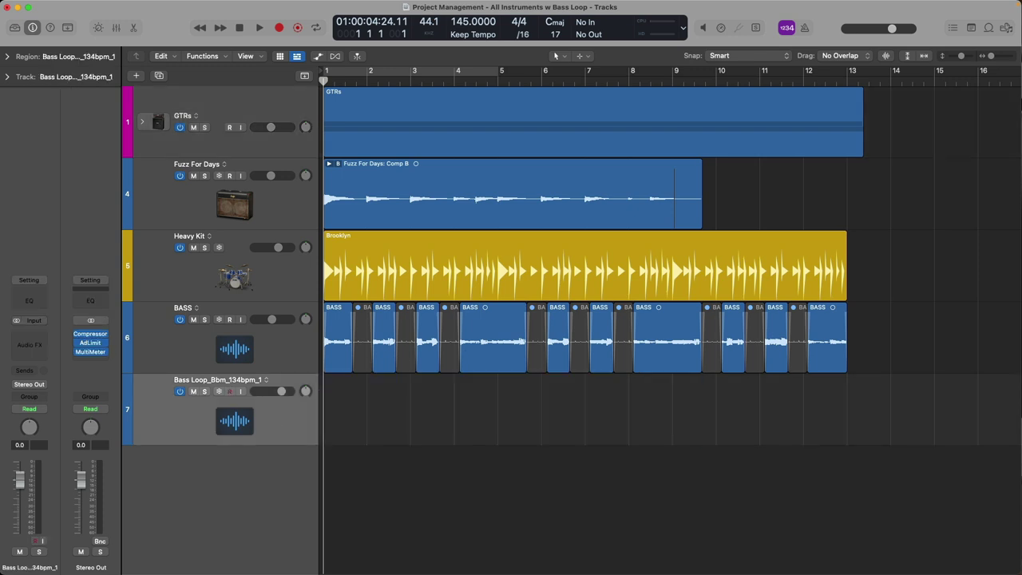
key("Delete")
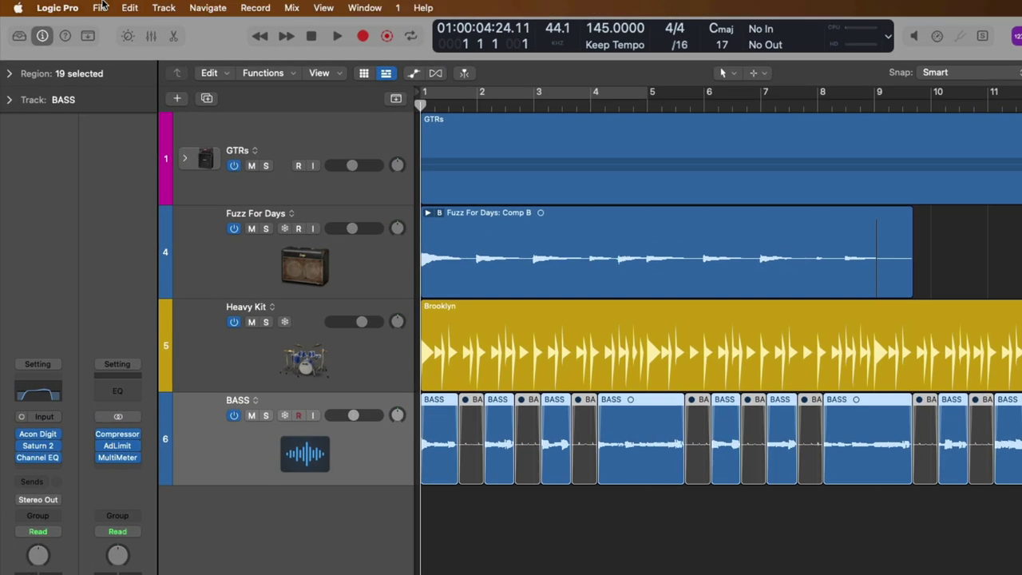
left_click(77, 4)
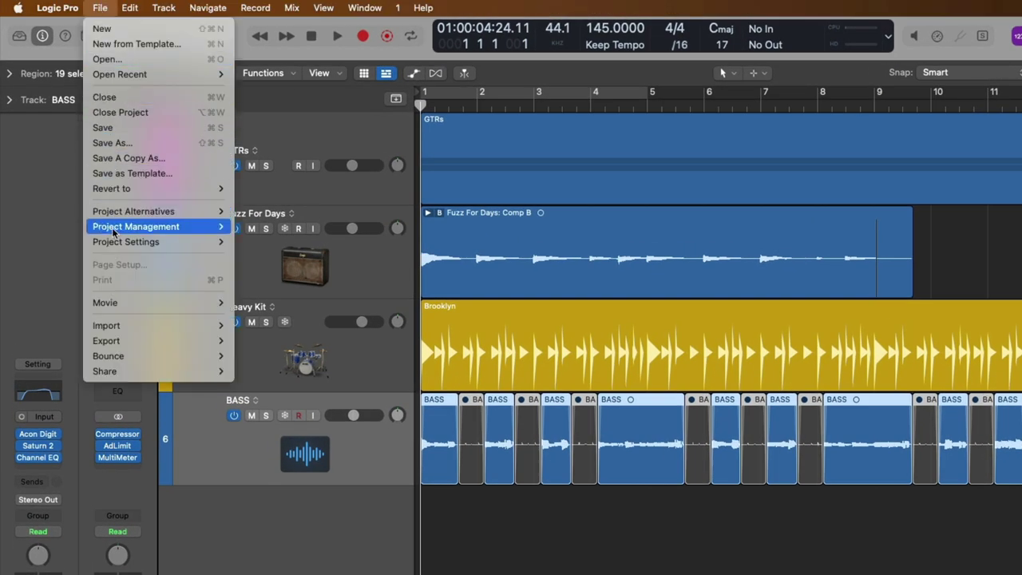
mouse_move(120, 226)
left_click(242, 228)
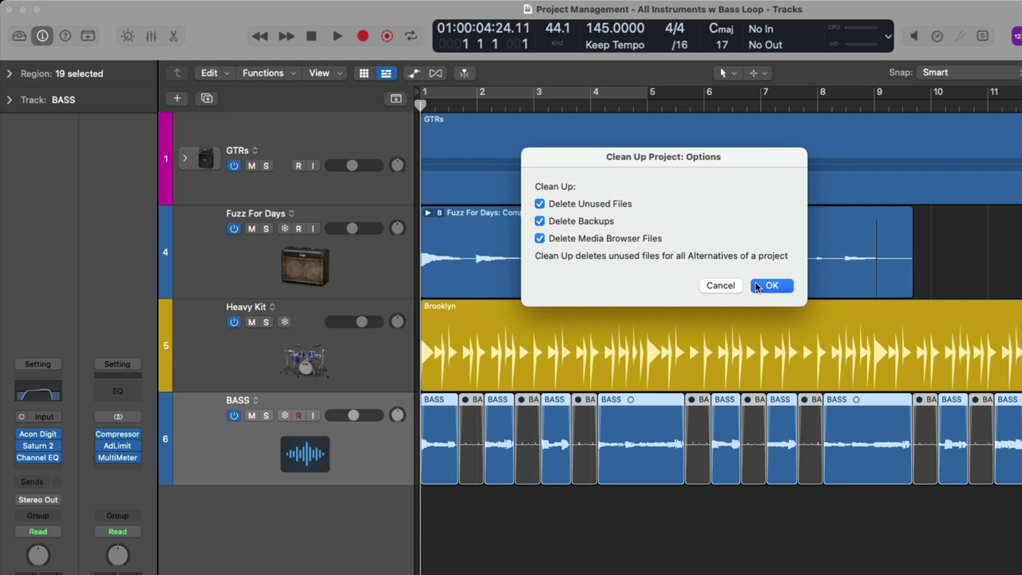
left_click(757, 286)
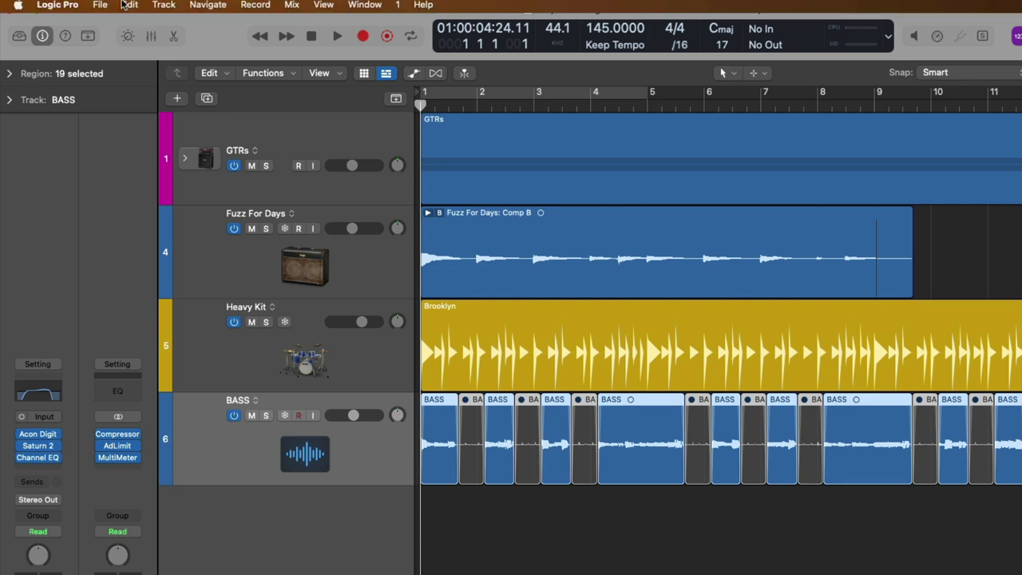
Switch to the All Instruments alternative and delete the Bass Loop_Bbm_134bpm_1 region and track.
left_click(104, 8)
mouse_move(139, 210)
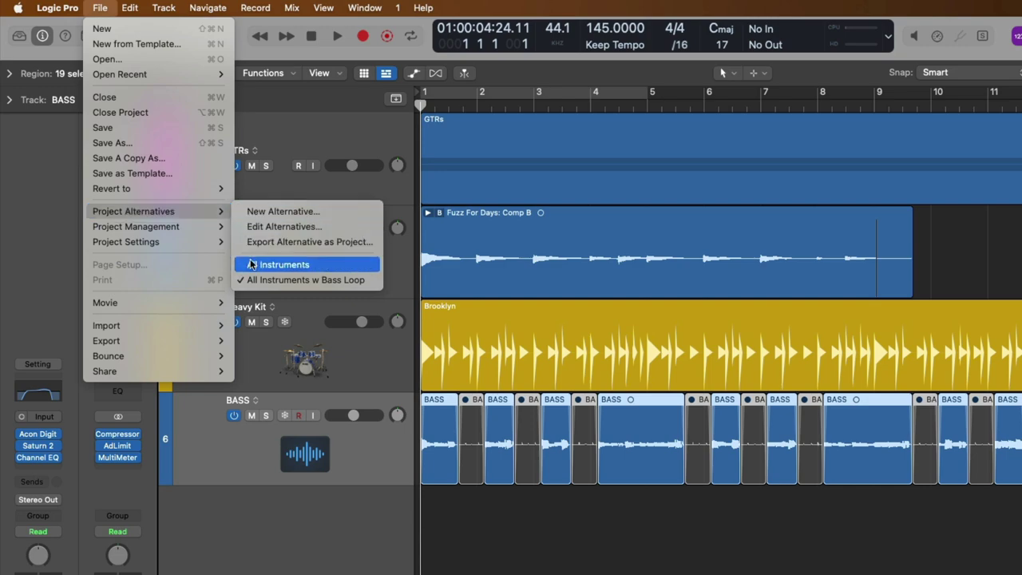
left_click(314, 264)
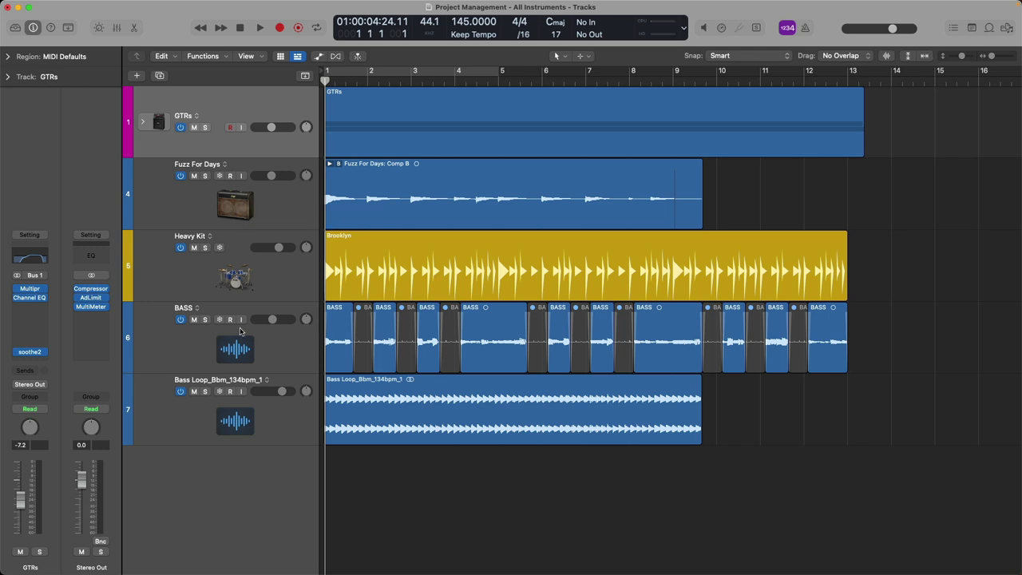
left_click(235, 411)
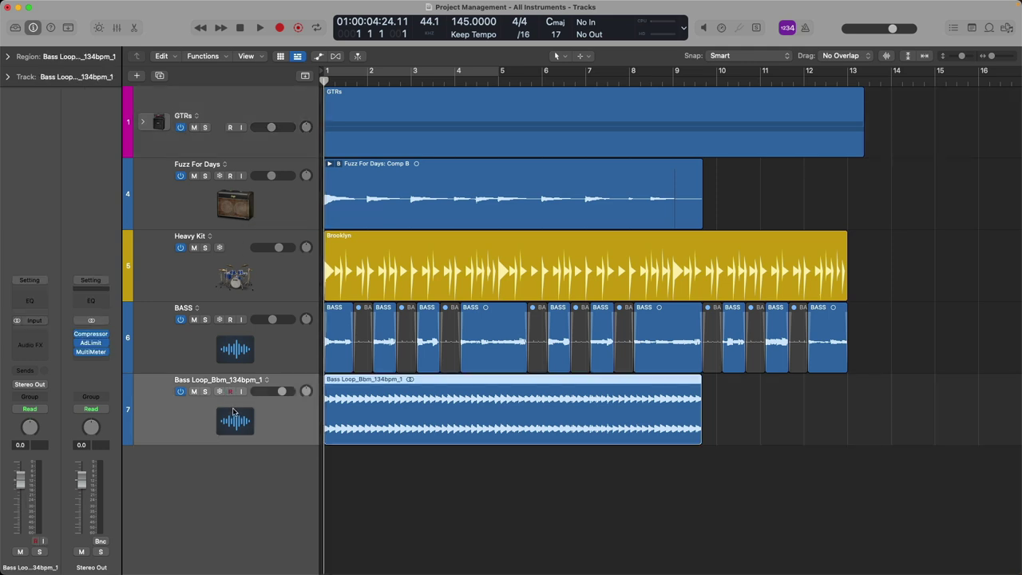
key("BackSpace")
key("super+BackSpace")
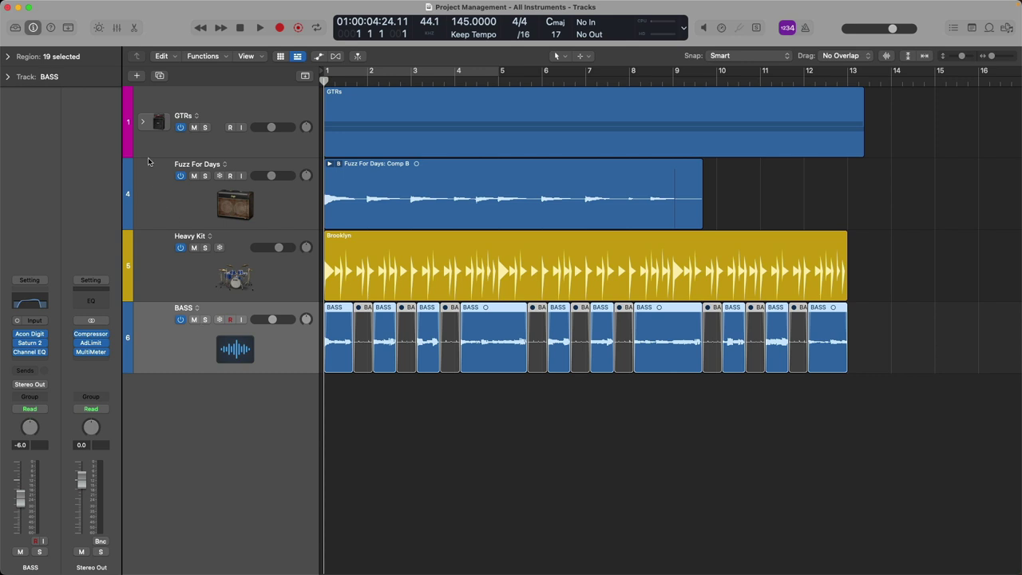
Run Clean Up Project again, confirming the default options.
left_click(80, 6)
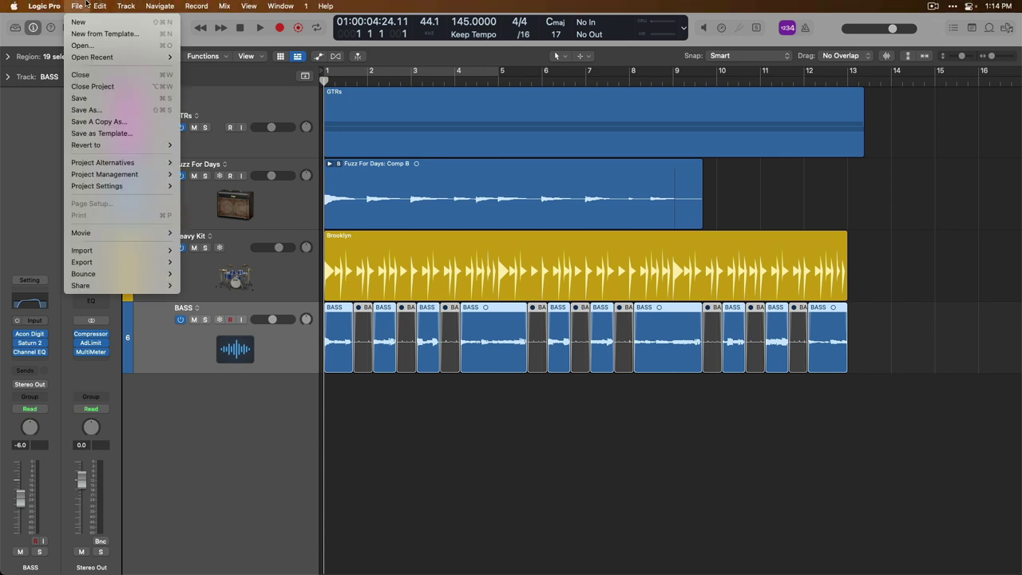
mouse_move(97, 175)
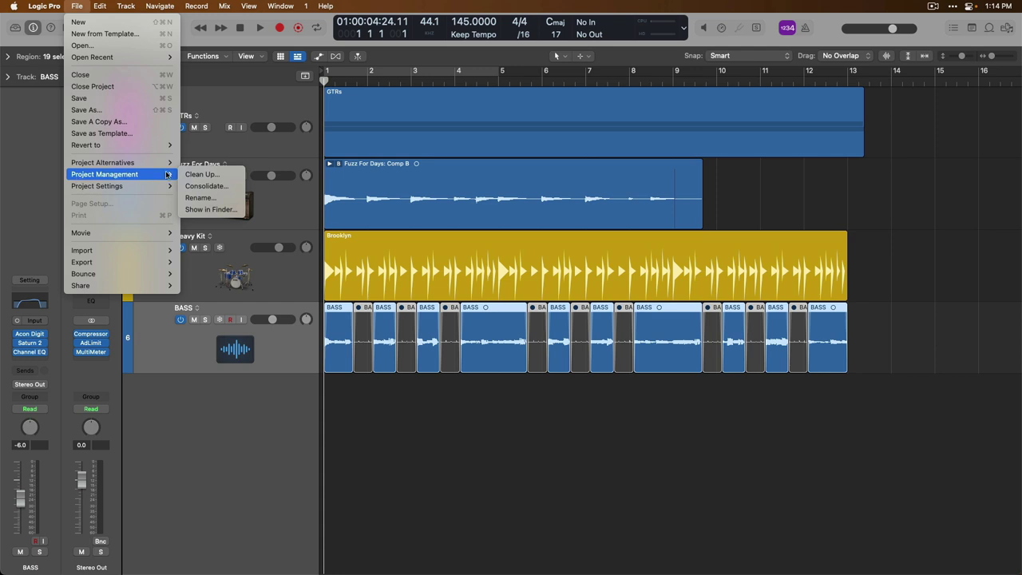
left_click(201, 174)
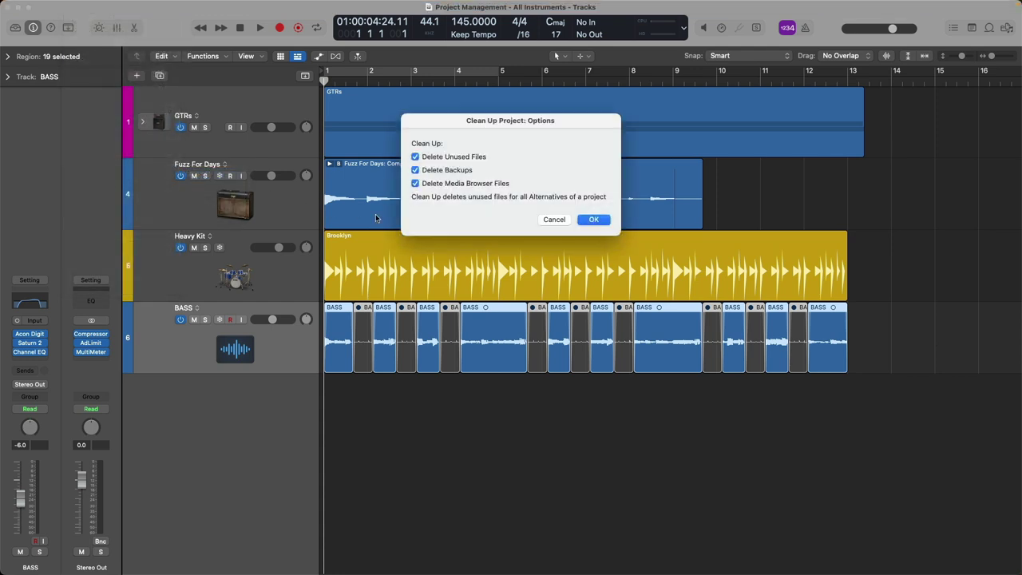
left_click(588, 220)
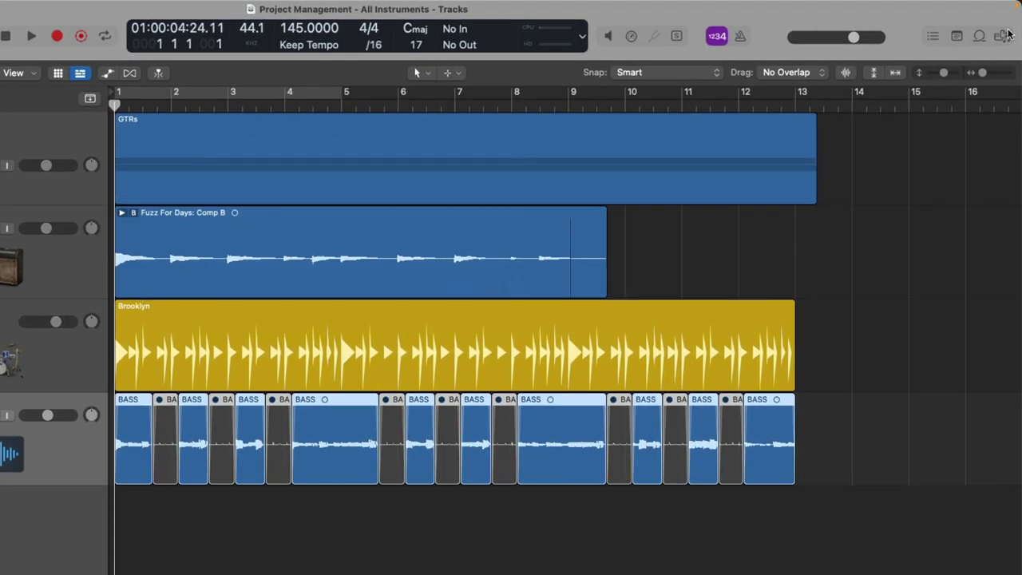
In the Project Browser's audio list, select all unused audio files and delete them.
left_click(1004, 35)
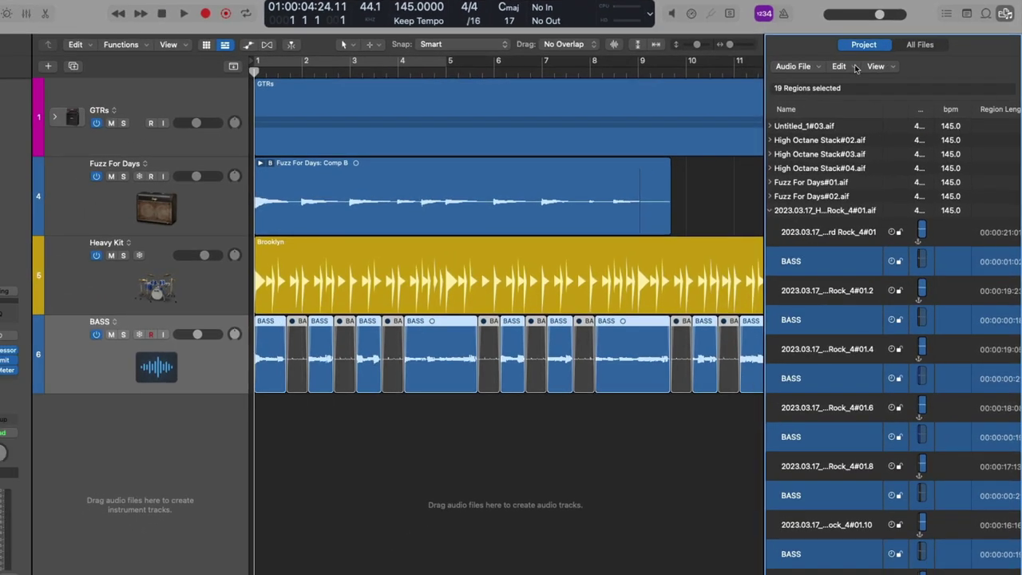
left_click(819, 98)
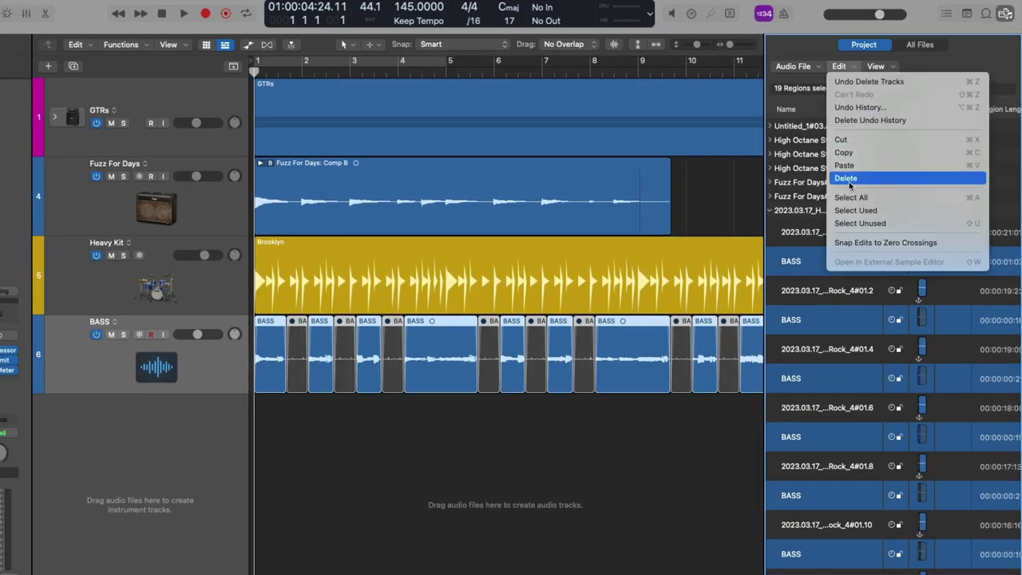
left_click(847, 224)
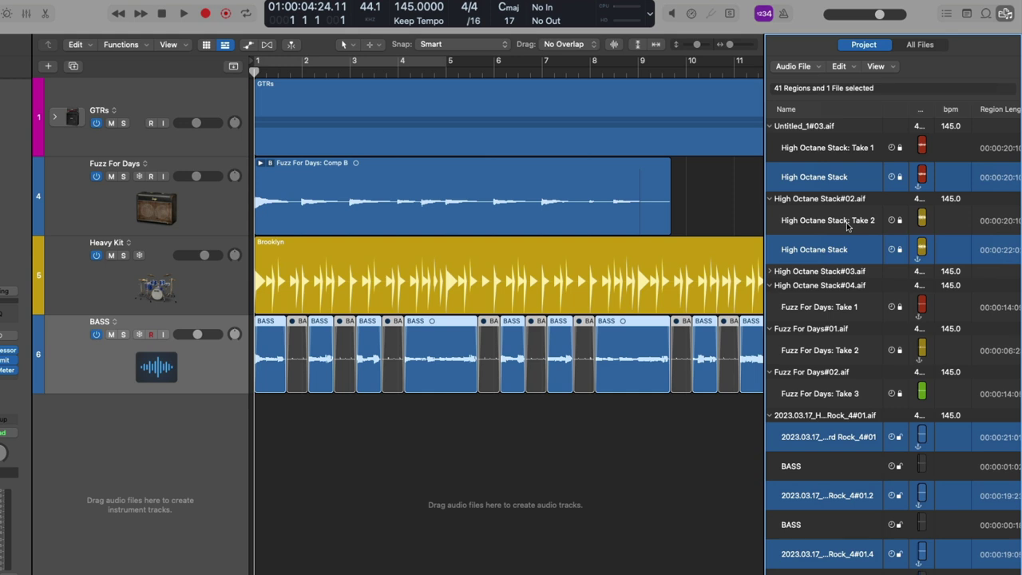
left_click(853, 72)
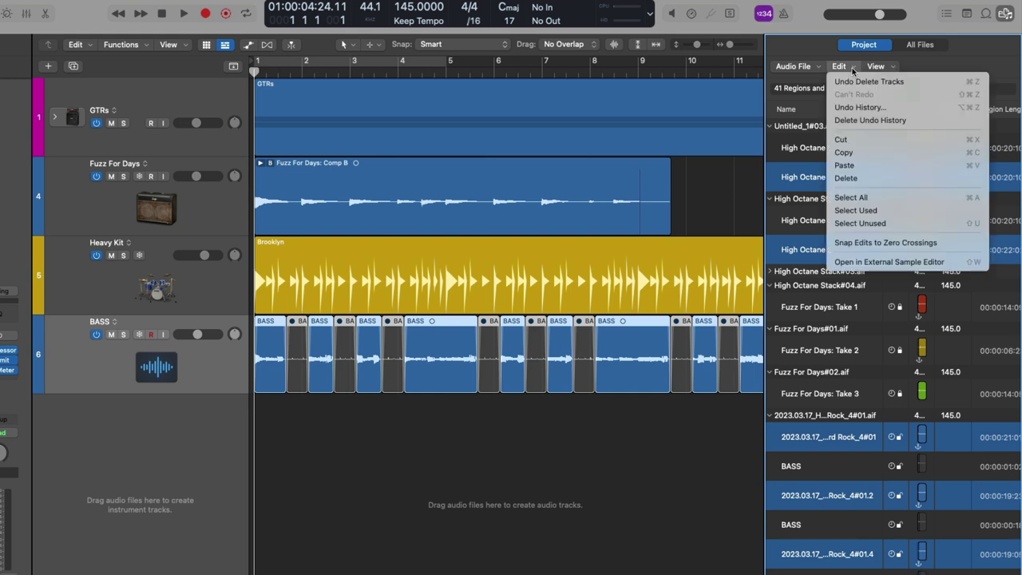
left_click(870, 180)
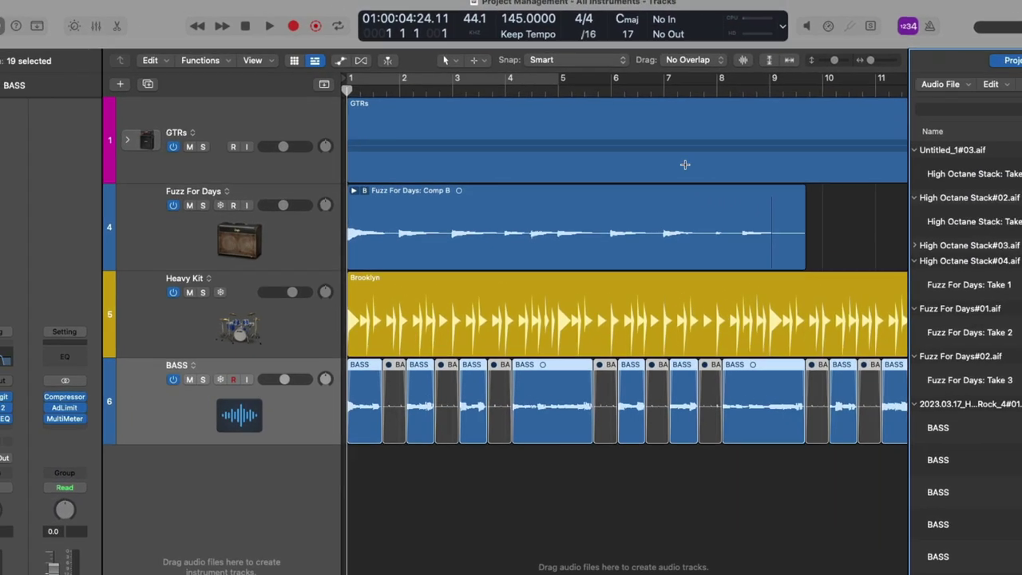
Hide the audio list and run Clean Up to list Bass Loop_Bbm_134bpm as unused.
key("f")
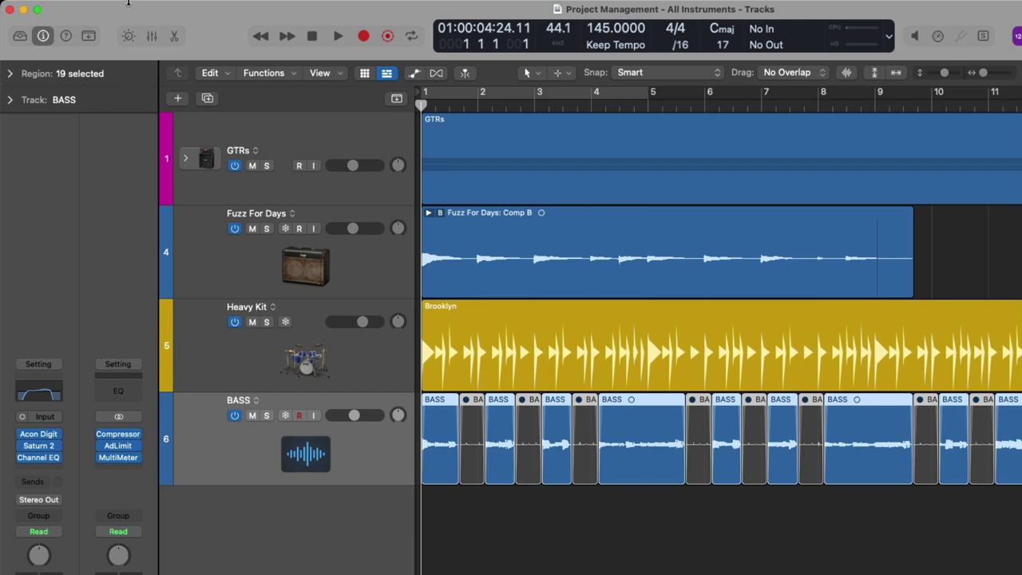
left_click(105, 7)
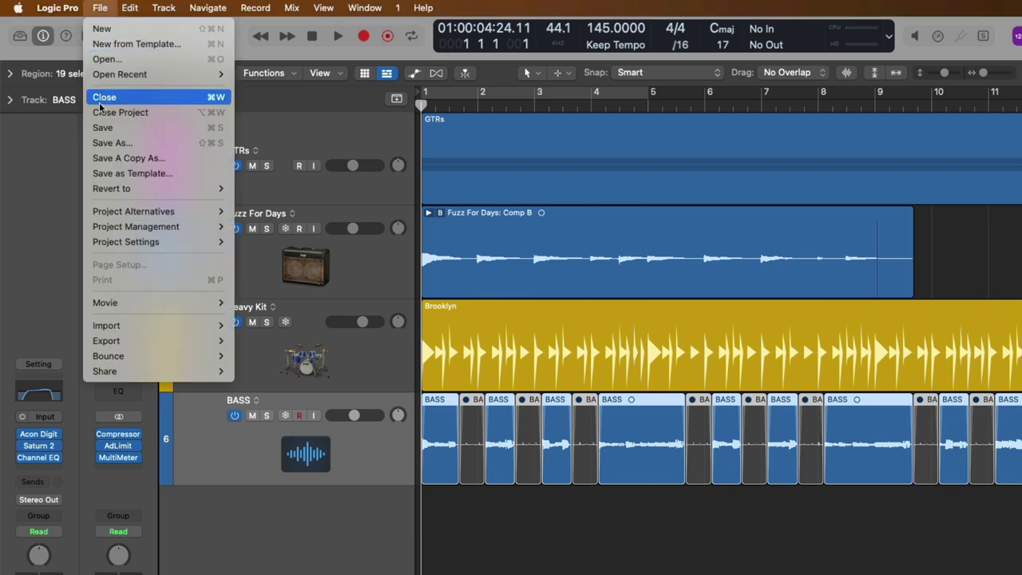
mouse_move(151, 227)
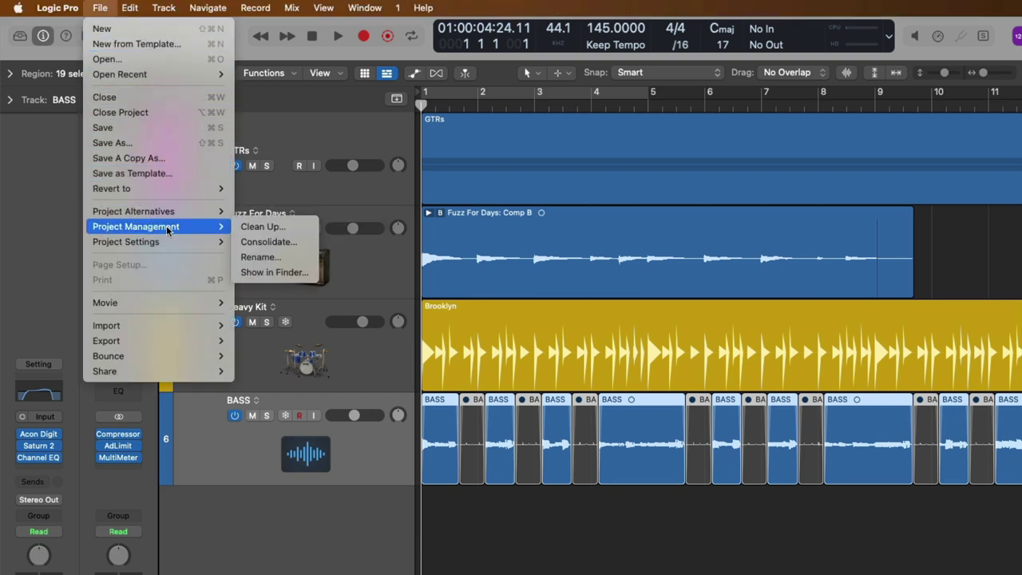
left_click(249, 230)
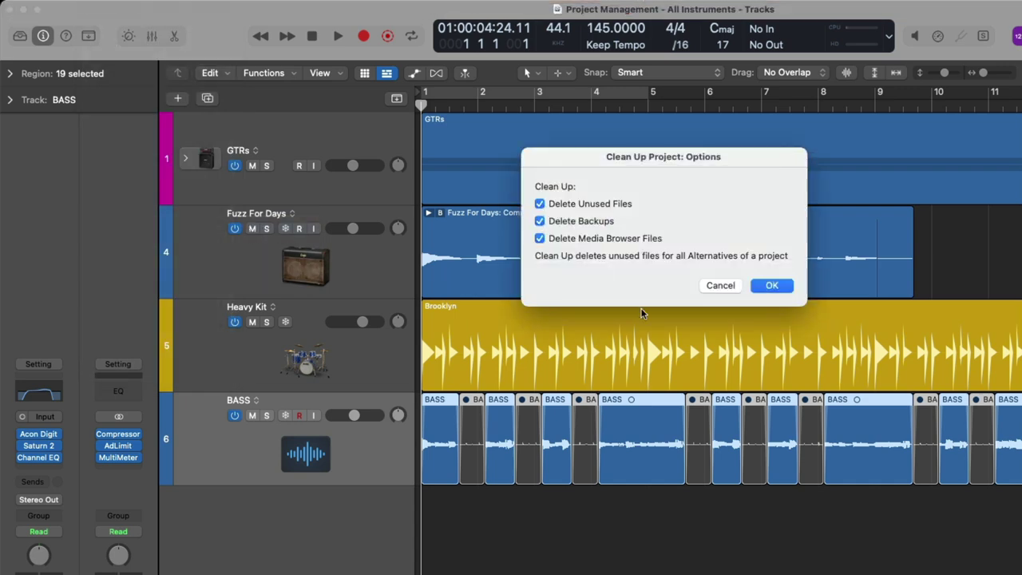
left_click(771, 285)
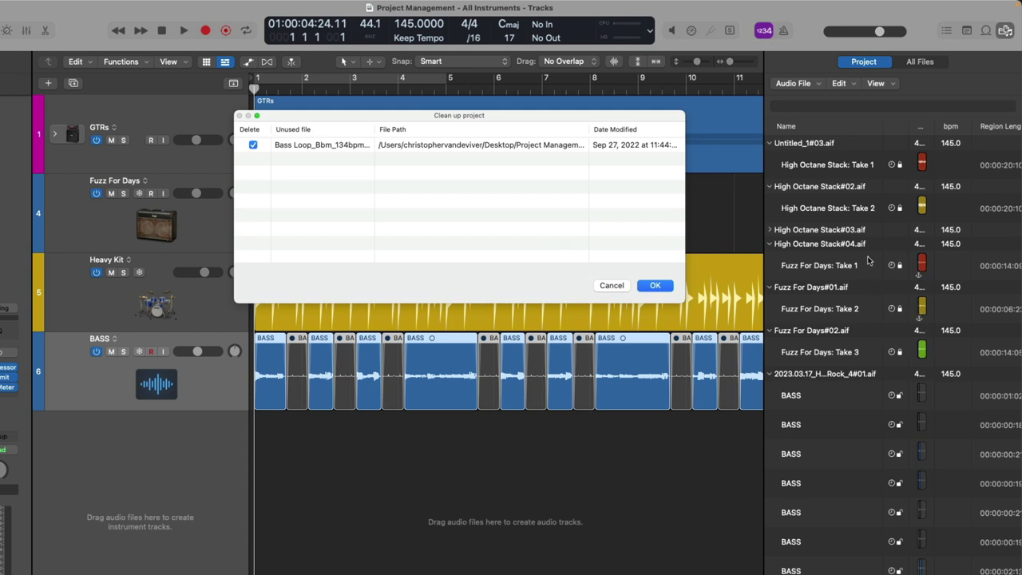
Reveal Bass Loop_Bbm_134bpm_1.aif in Finder, then confirm its deletion in the Clean up project dialog.
key("shift+super+r")
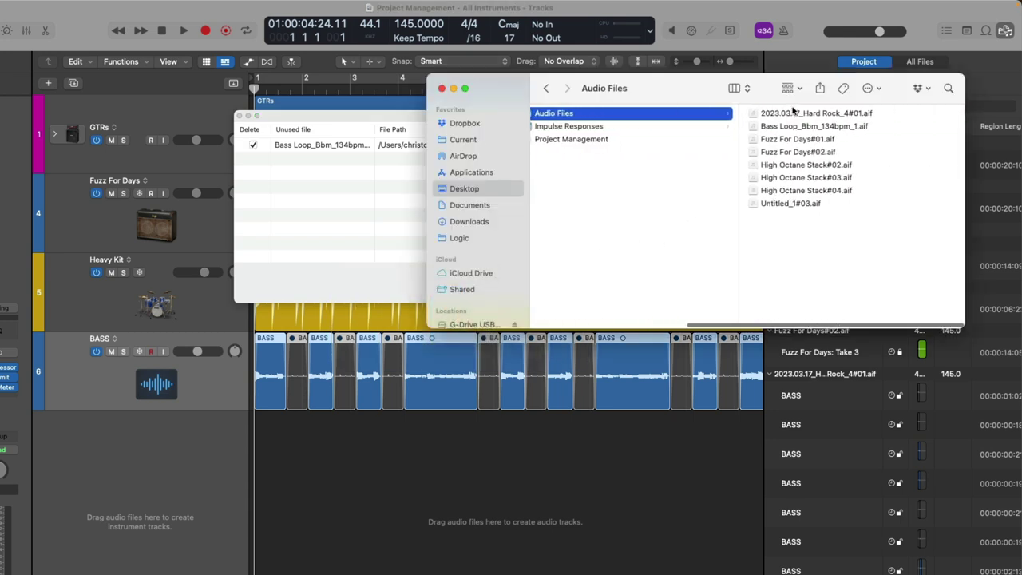
left_click(791, 127)
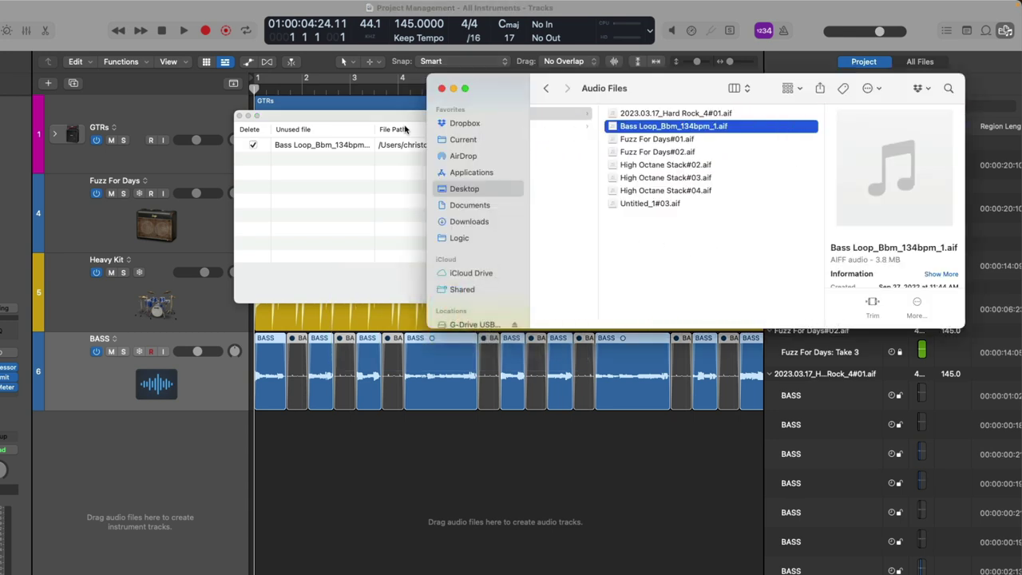
left_click(403, 126)
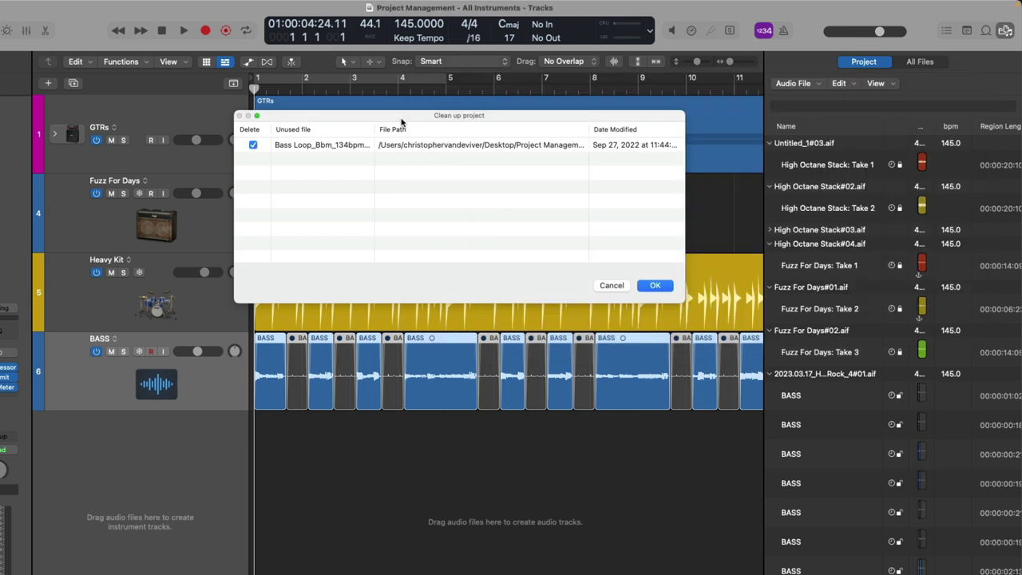
left_click(645, 286)
Switch to Finder and verify the Audio Files folder no longer holds the Bass Loop file.
key("super+Tab")
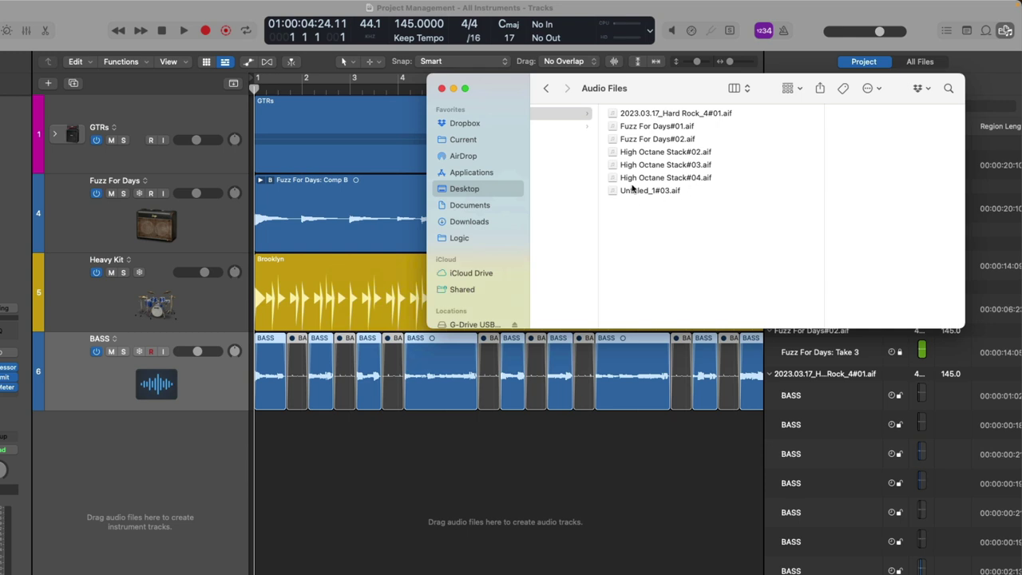
scroll(627, 186, "left", 2)
scroll(628, 186, "left", 1)
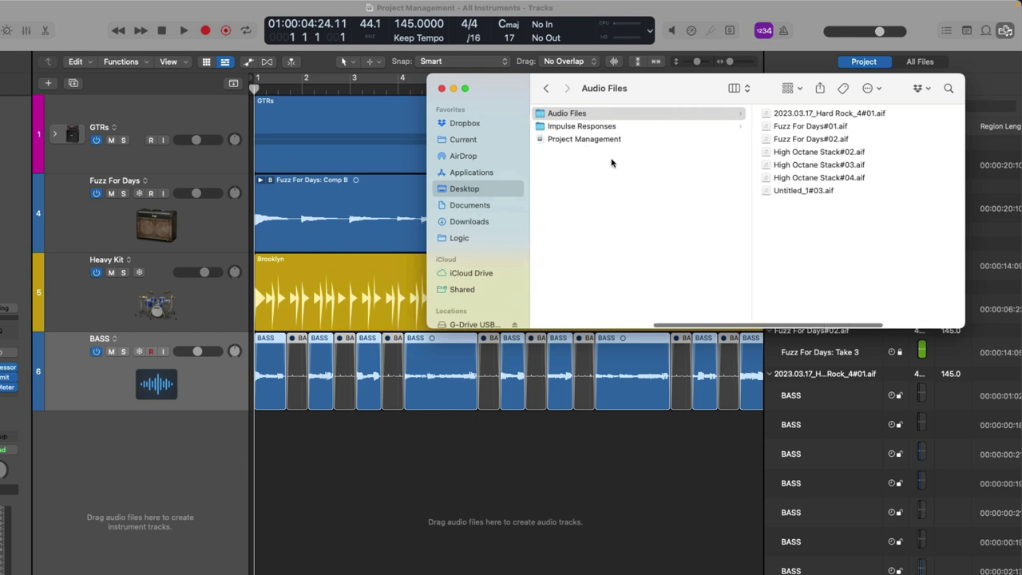
Switch back to Logic Pro with Cmd-Tab, leaving Finder behind.
key("super+Tab")
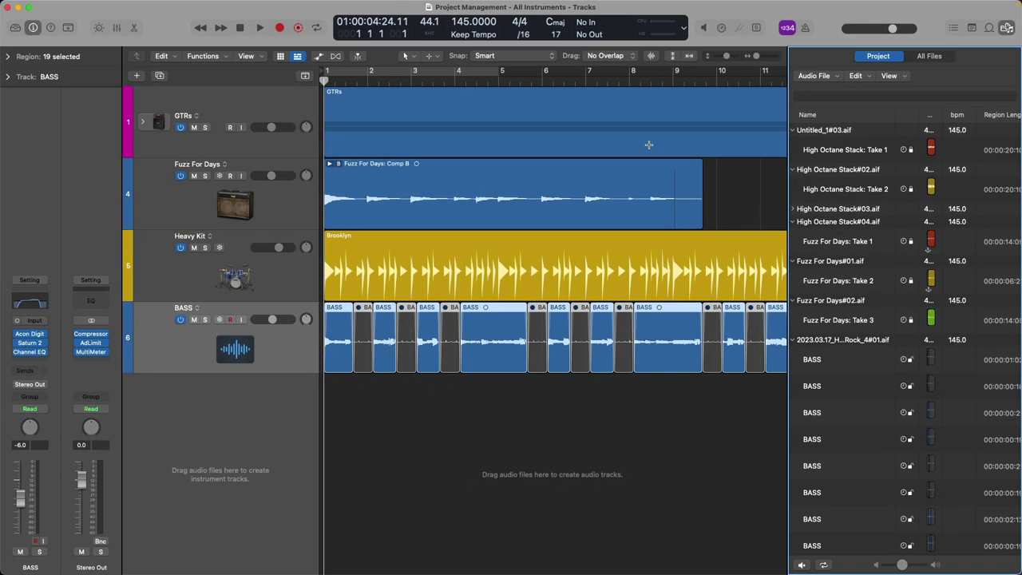